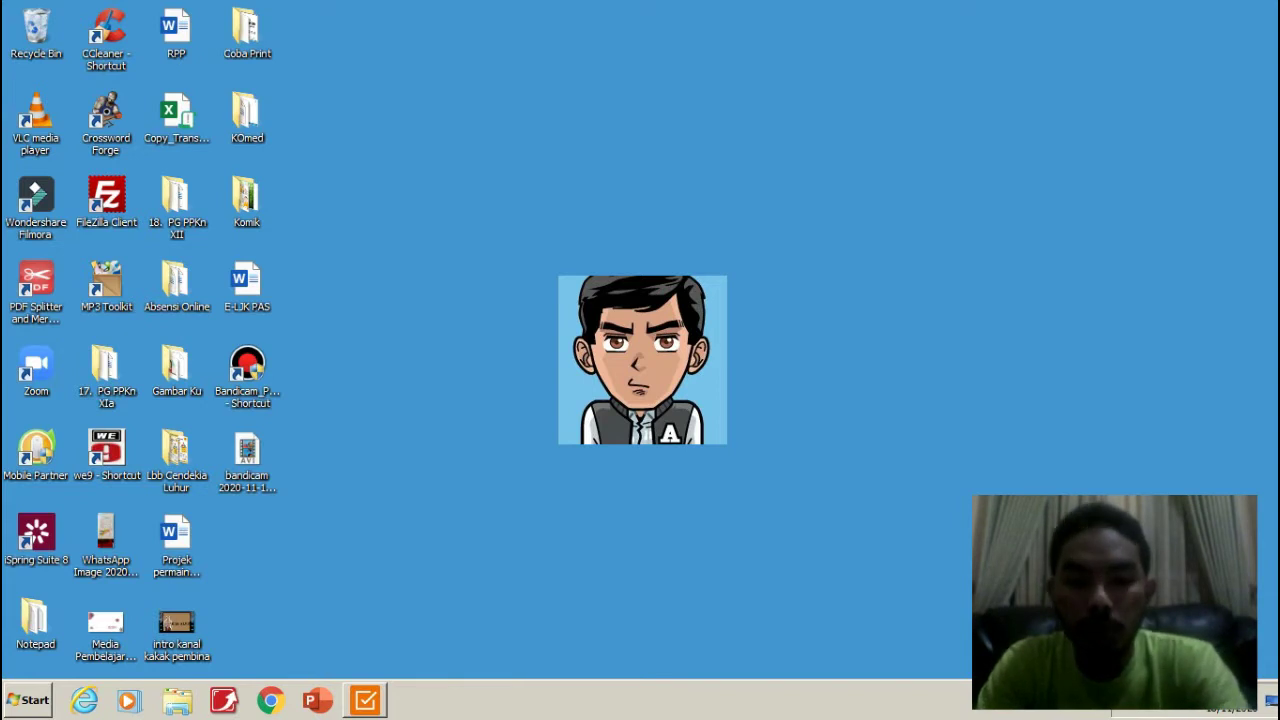
Bring the QuizMaker project window back, showing the Intro Slide in Form View.
{"action": "left_click", "coordinate": [365, 700]}
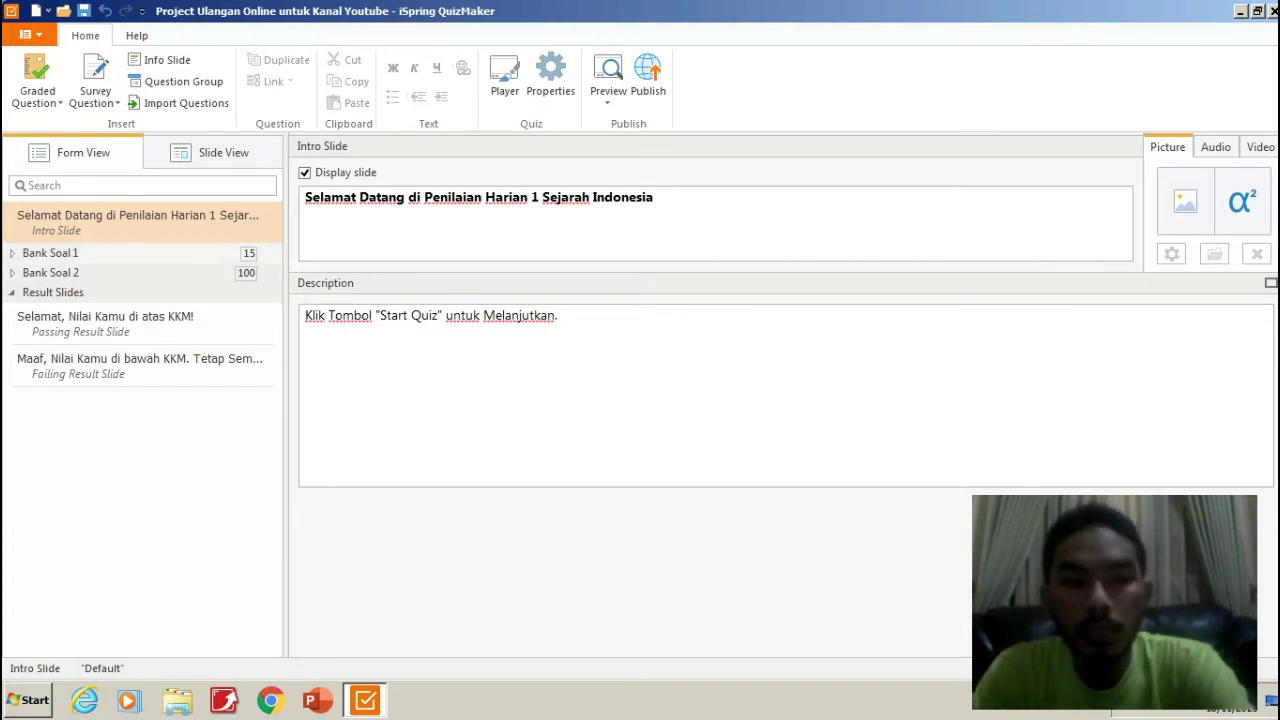
Make question group Bank Soal 1 draw 10 random questions out of 15.
{"action": "left_click", "coordinate": [50, 253]}
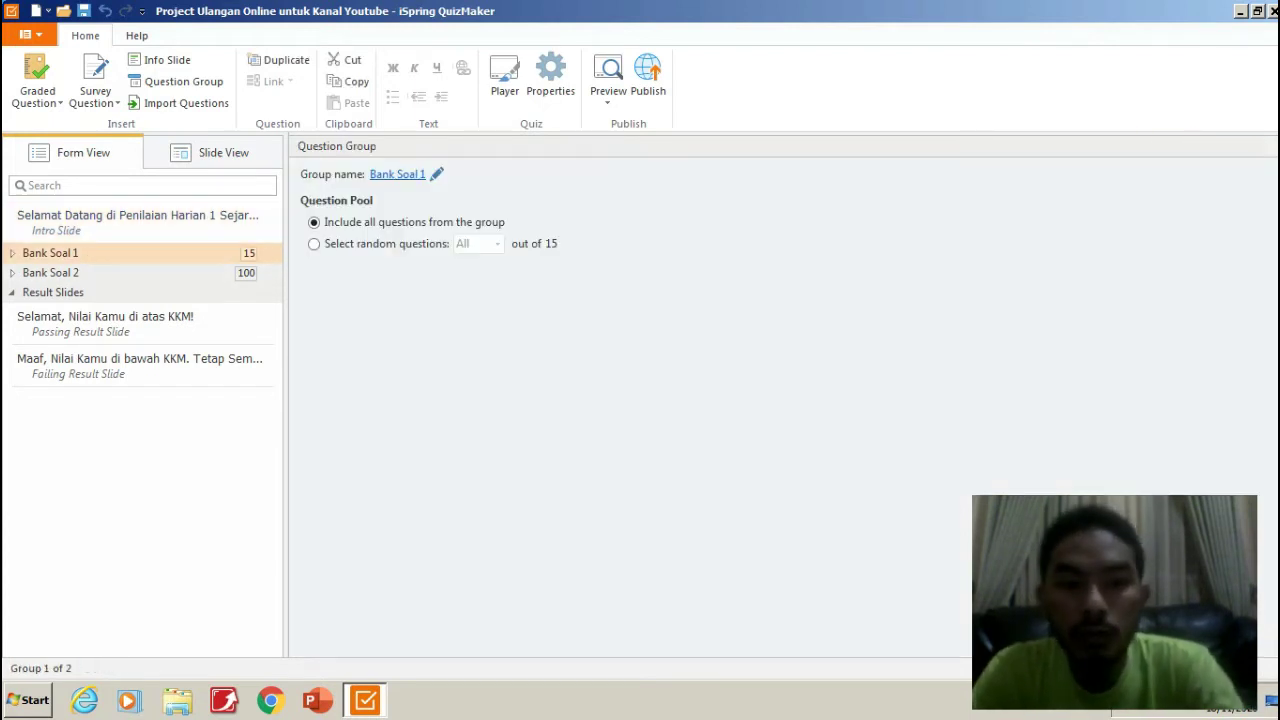
{"action": "left_click", "coordinate": [314, 243]}
{"action": "left_click", "coordinate": [497, 243]}
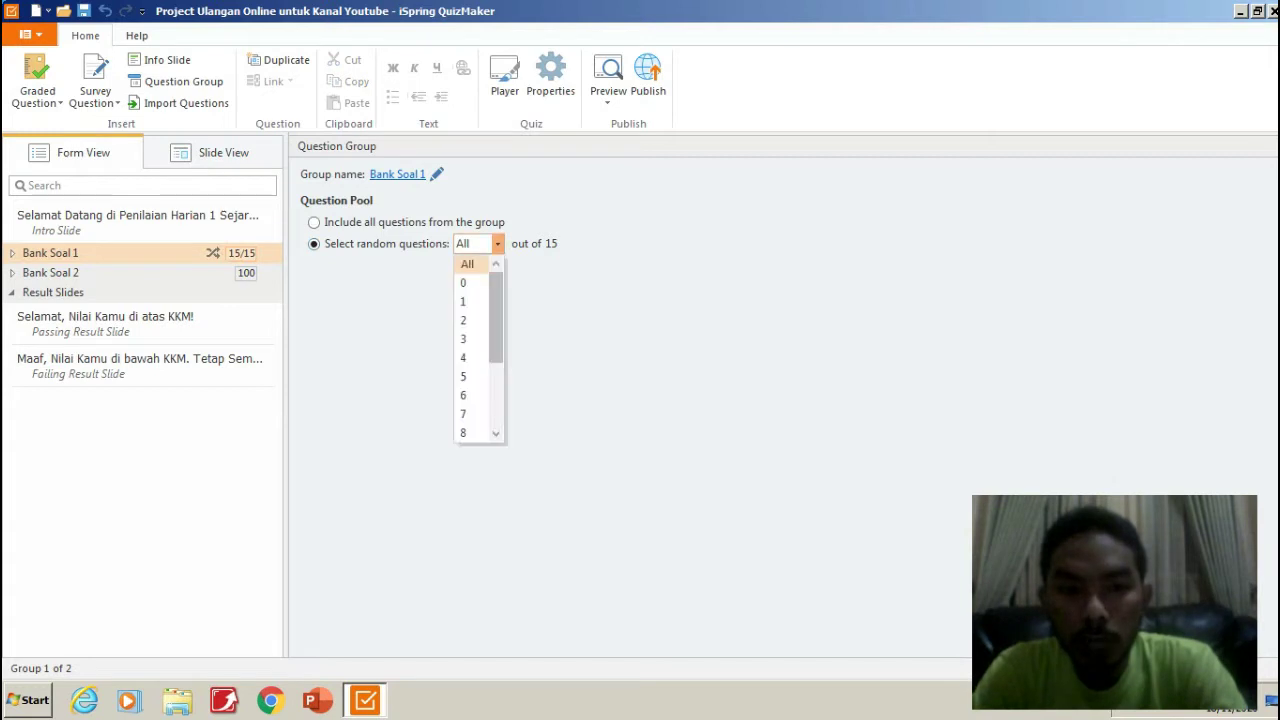
{"action": "scroll", "coordinate": [470, 350], "scroll_direction": "down", "scroll_amount": 1}
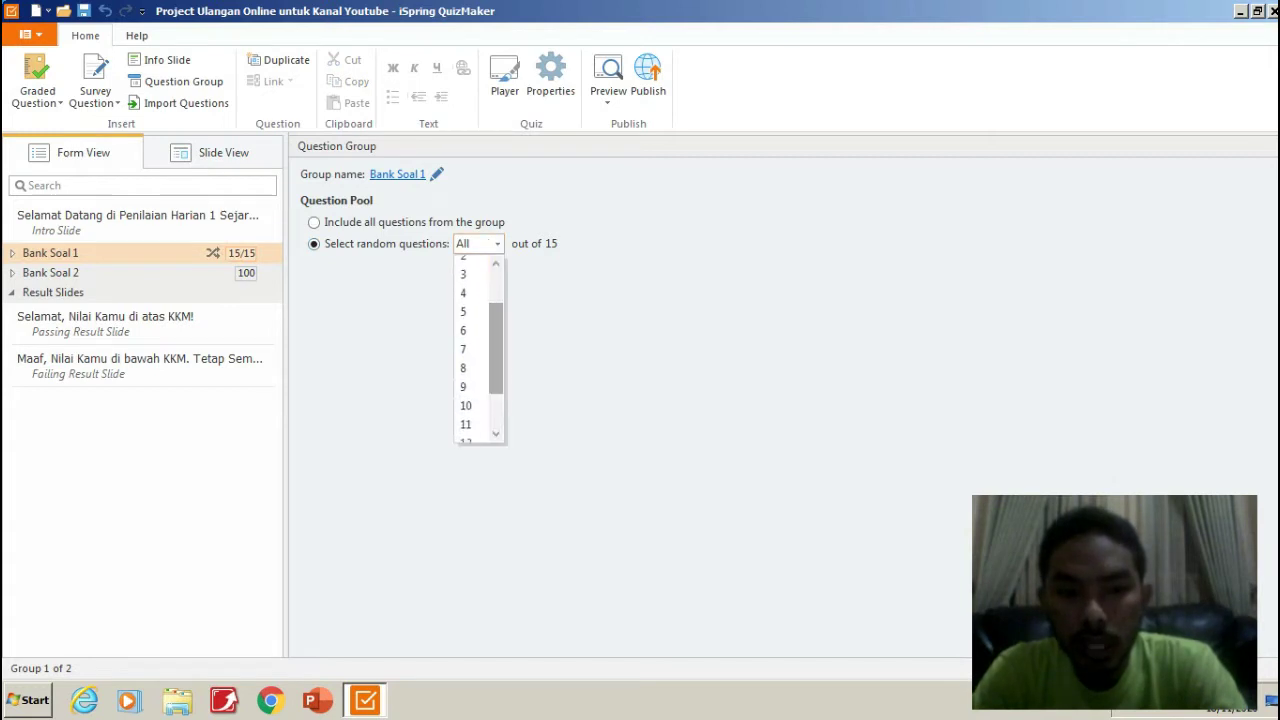
{"action": "left_click", "coordinate": [466, 405]}
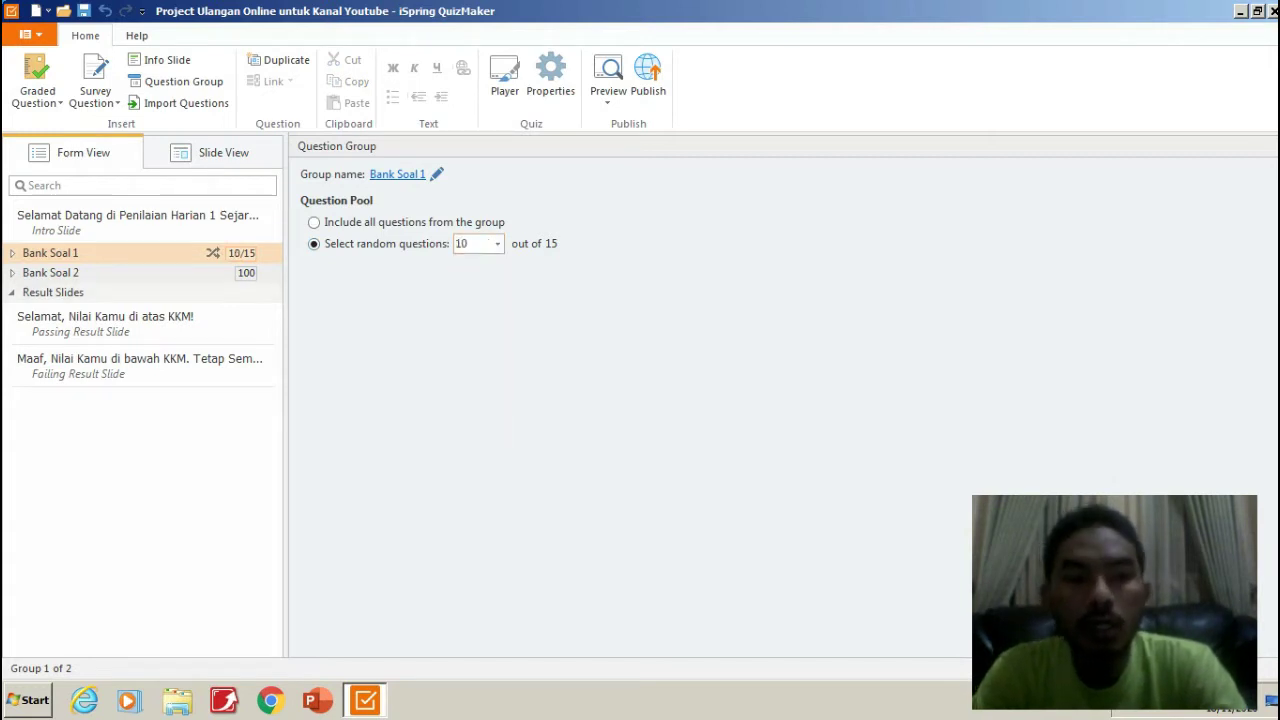
Make question group Bank Soal 2 draw 30 random questions out of 100.
{"action": "left_click", "coordinate": [50, 272]}
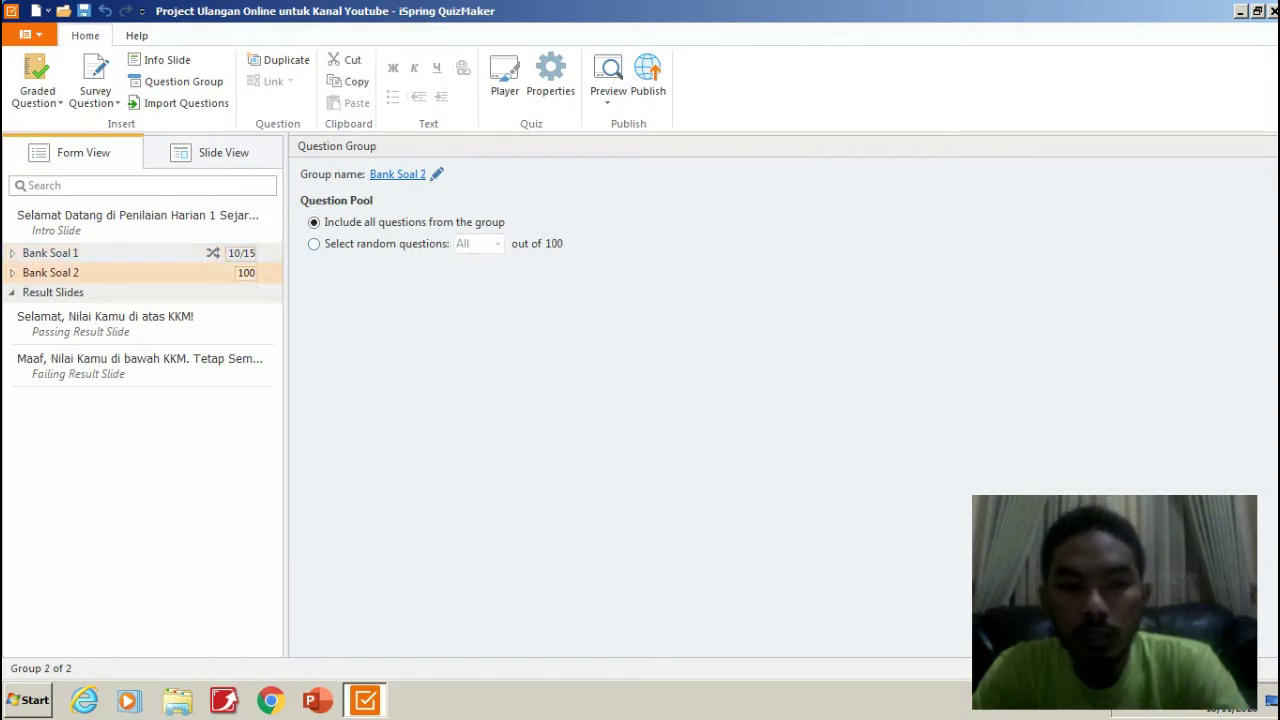
{"action": "left_click", "coordinate": [314, 243]}
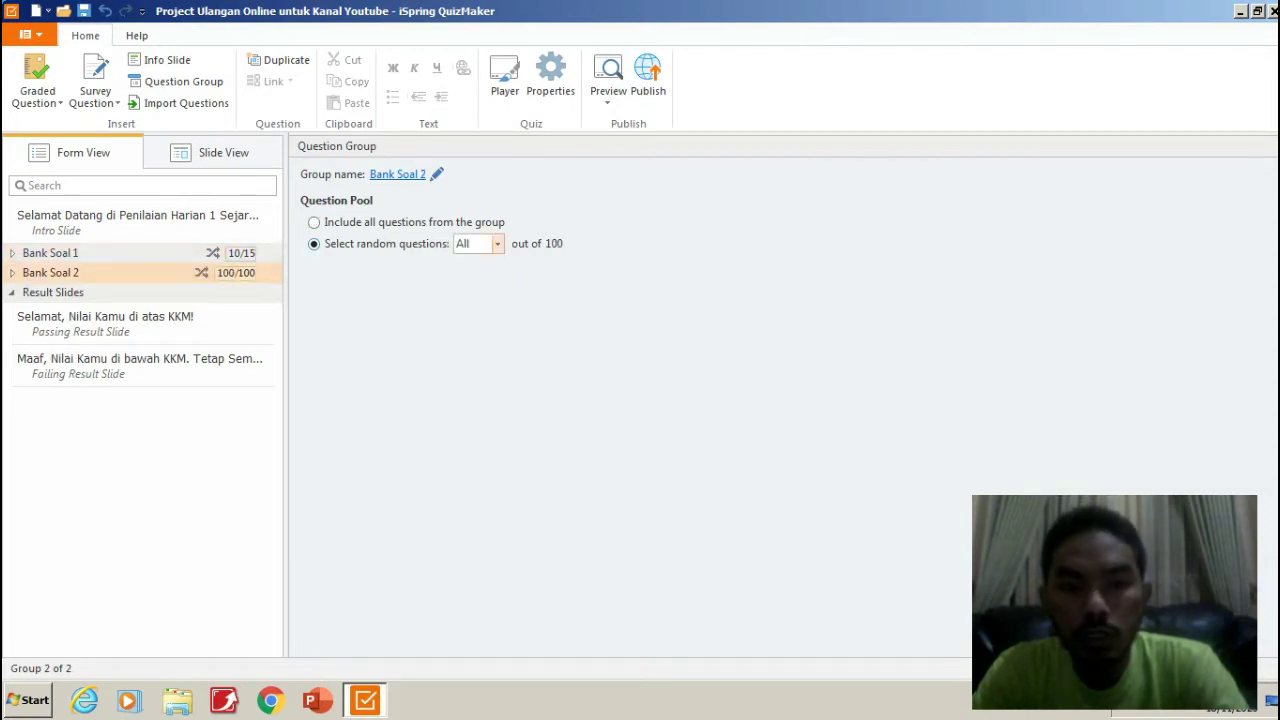
{"action": "left_click", "coordinate": [497, 243]}
{"action": "scroll", "coordinate": [480, 345], "scroll_direction": "down", "scroll_amount": 1}
{"action": "scroll", "coordinate": [480, 345], "scroll_direction": "down", "scroll_amount": 8}
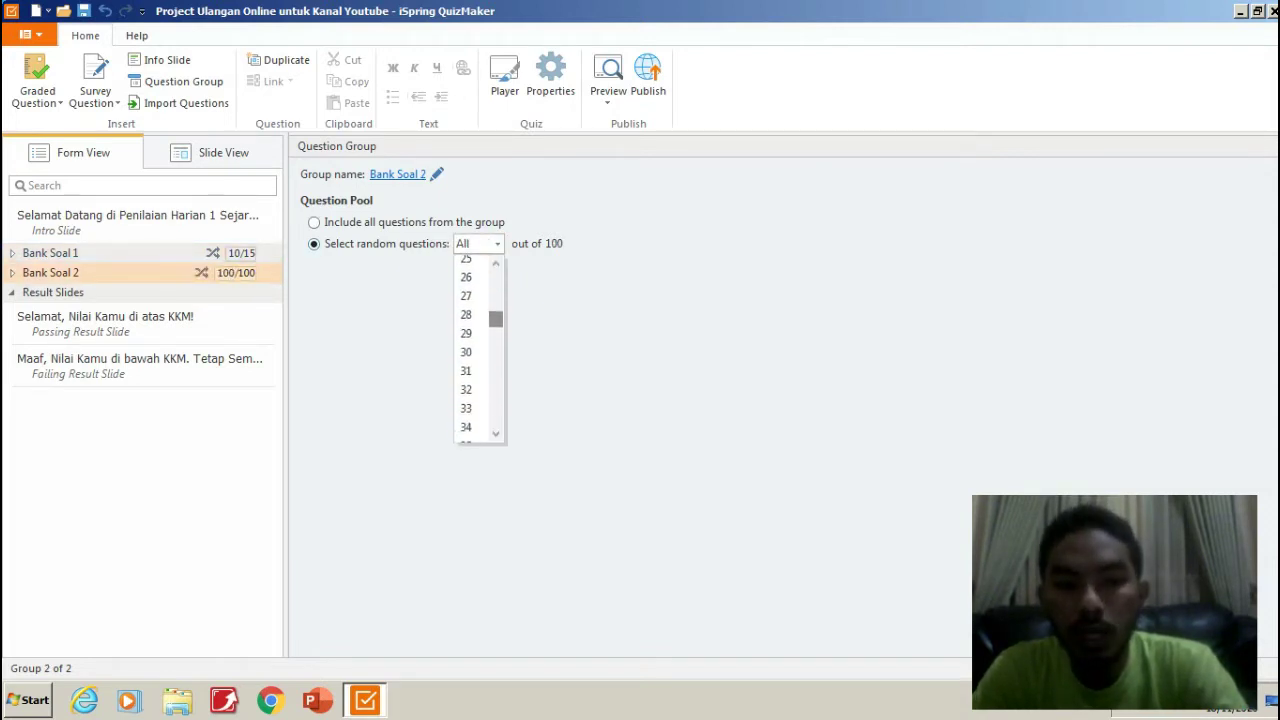
{"action": "left_click", "coordinate": [466, 330]}
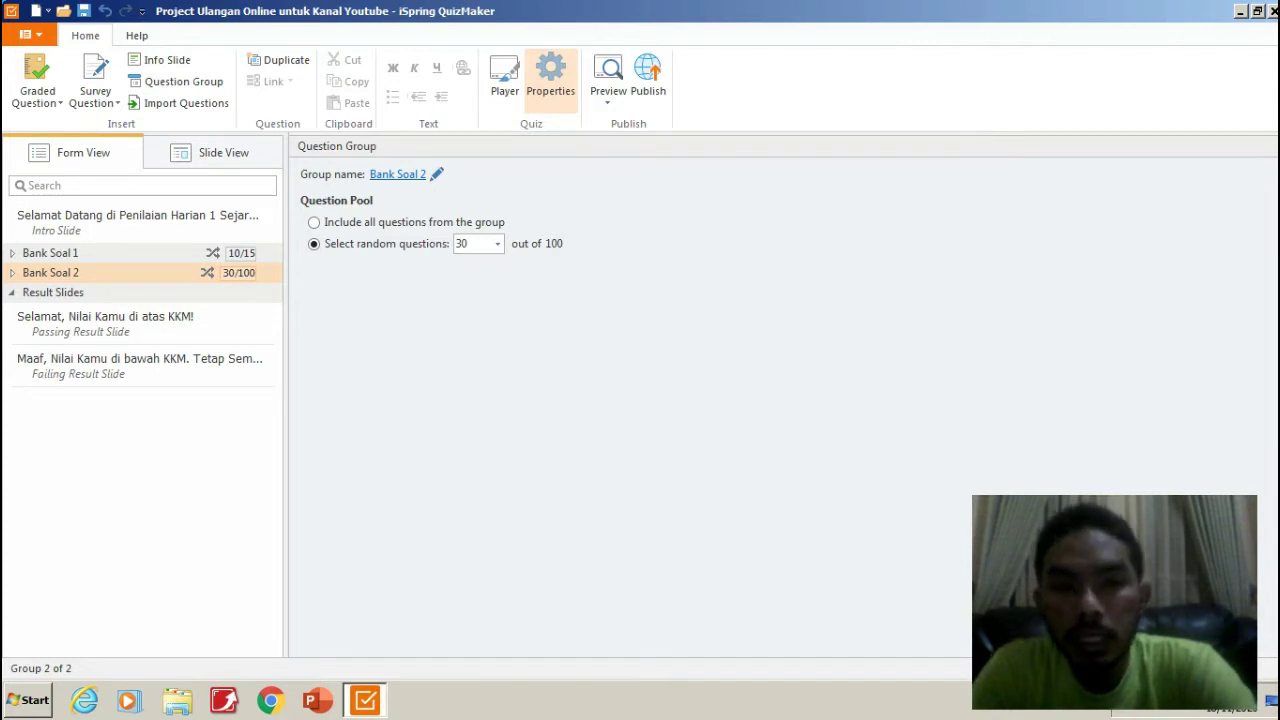
{"action": "left_click", "coordinate": [550, 75]}
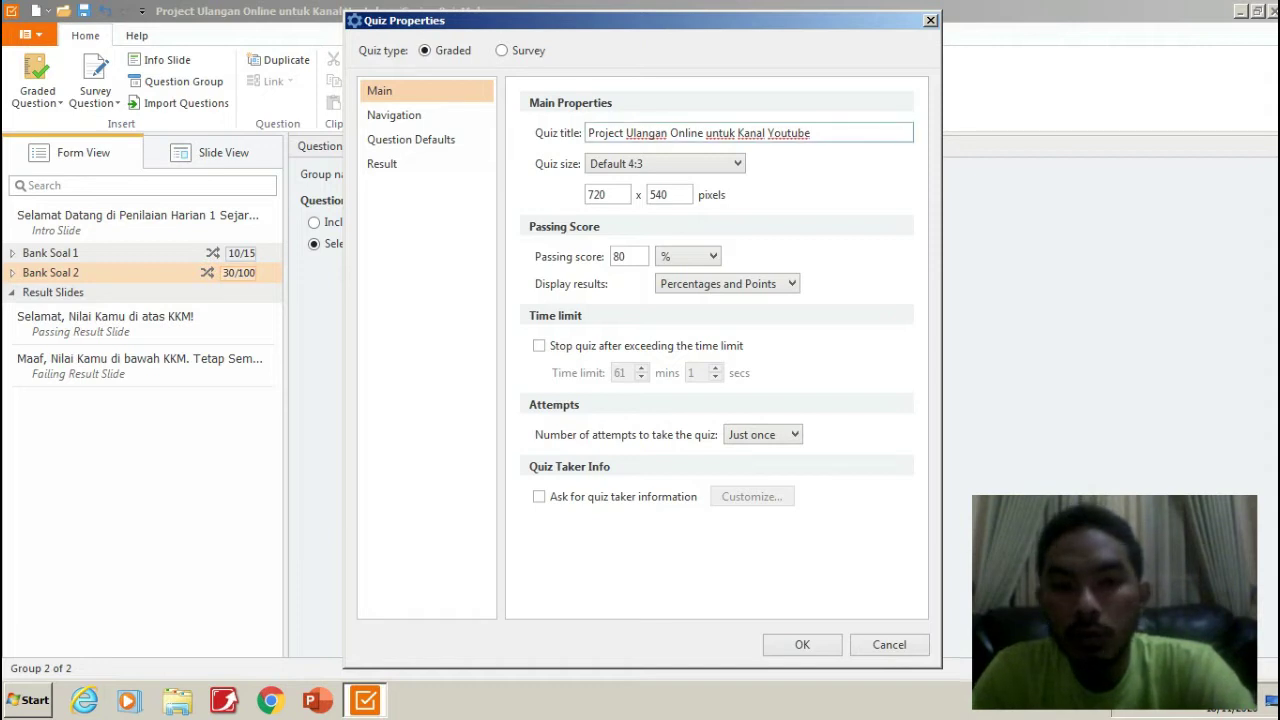
Retitle the quiz 'Ulangan Online Sejarah Indonesia Kelas XI'.
{"action": "left_click_drag", "start_coordinate": [810, 133], "coordinate": [588, 133]}
{"action": "type", "text": "Ulangan "}
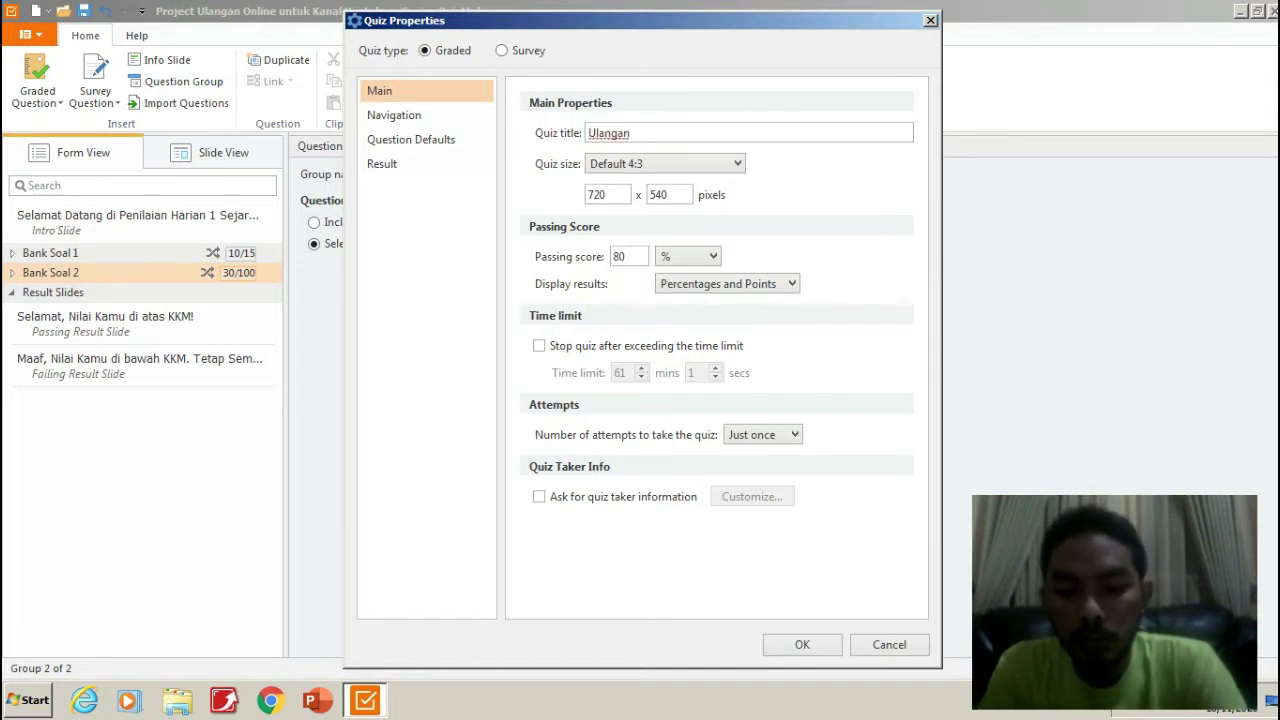
{"action": "type", "text": "Online Se"}
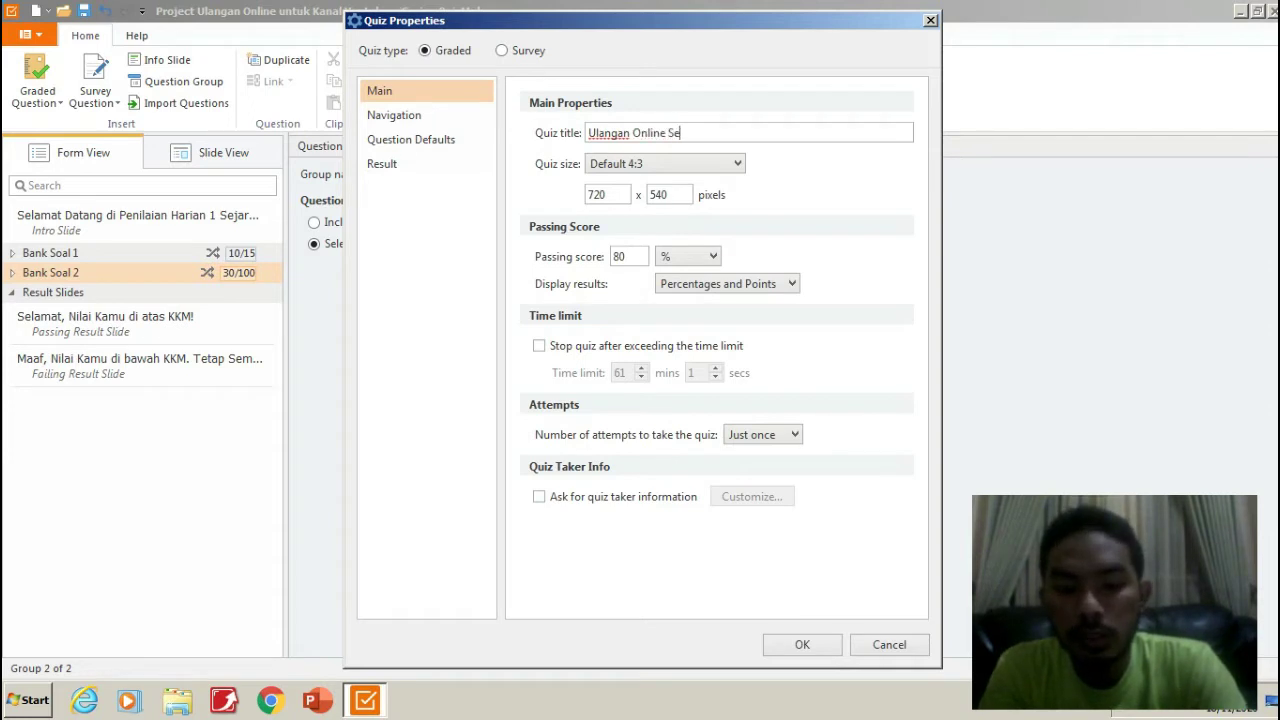
{"action": "type", "text": "jarah Indonesia "}
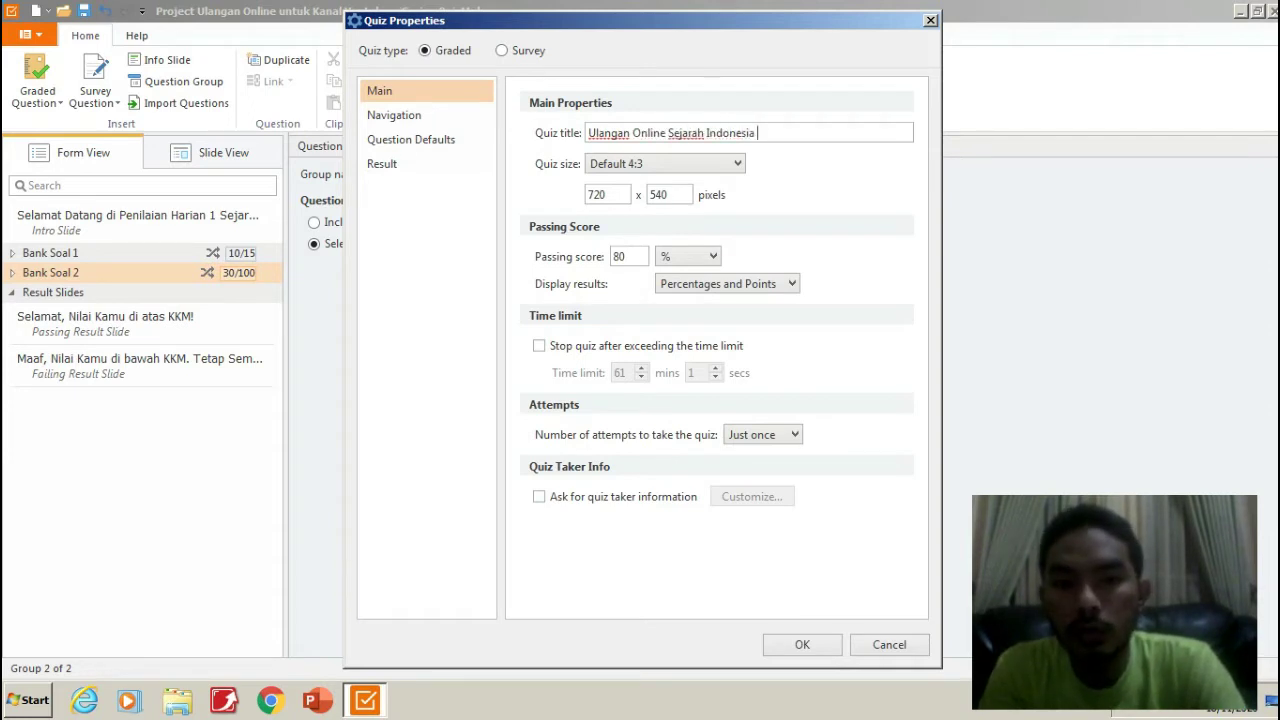
{"action": "type", "text": "Kelas XII"}
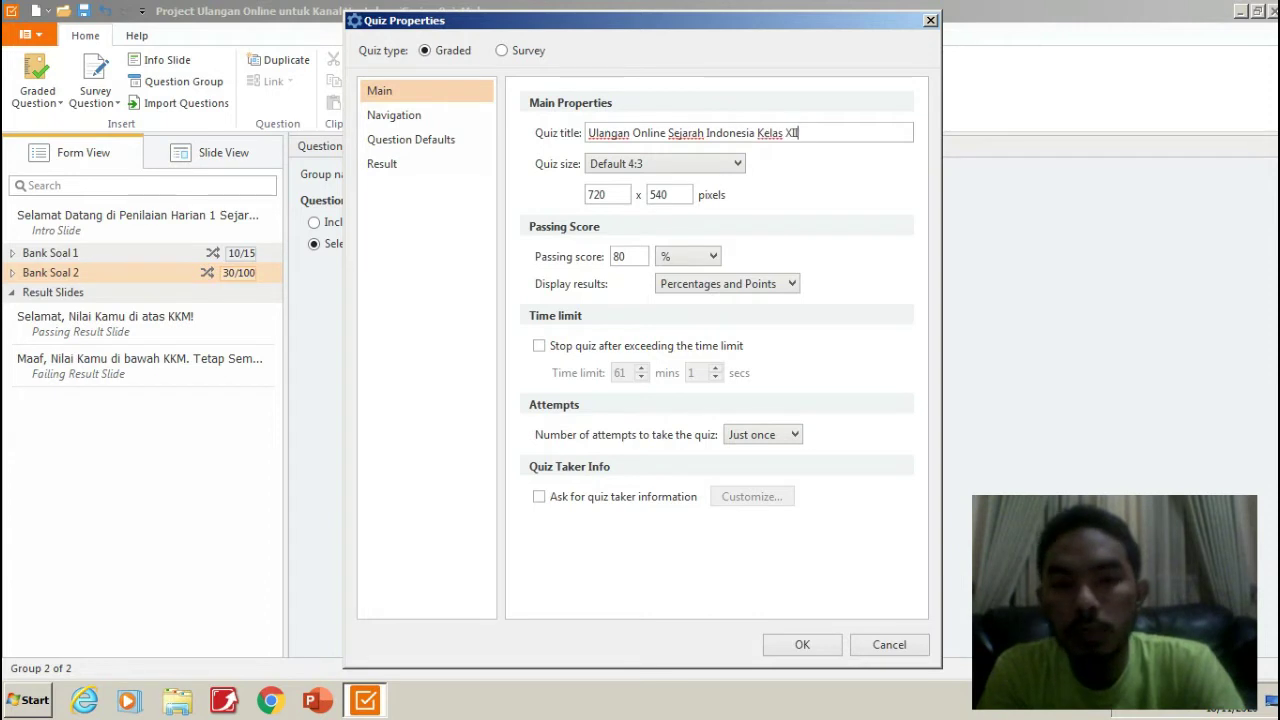
{"action": "key", "text": "BackSpace"}
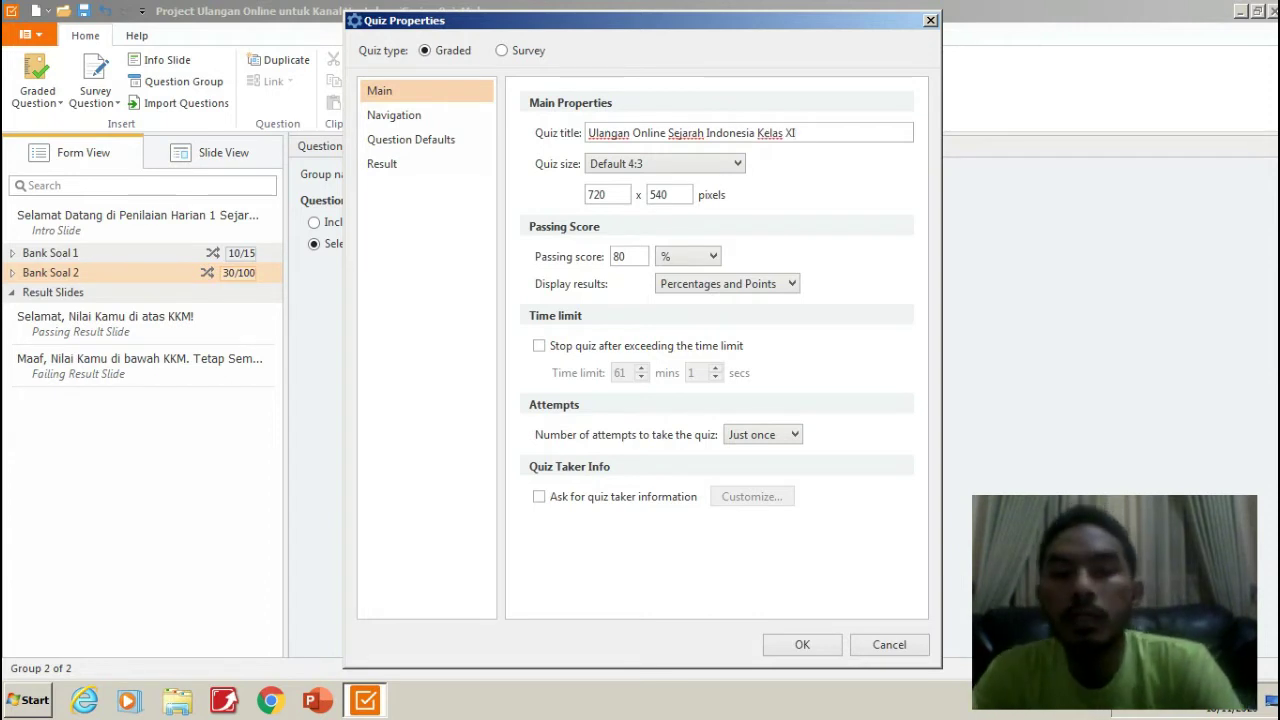
{"action": "key", "text": "Tab"}
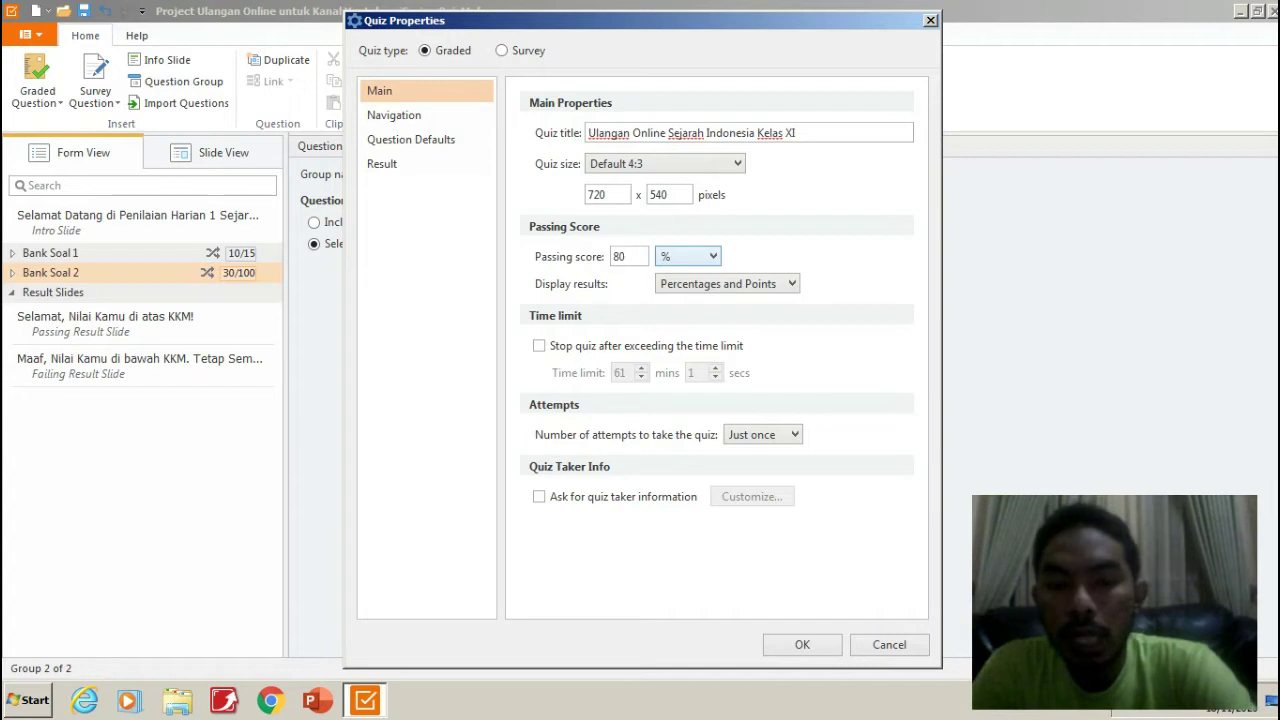
Switch the passing score unit from % to points and enter 72.
{"action": "left_click", "coordinate": [700, 257]}
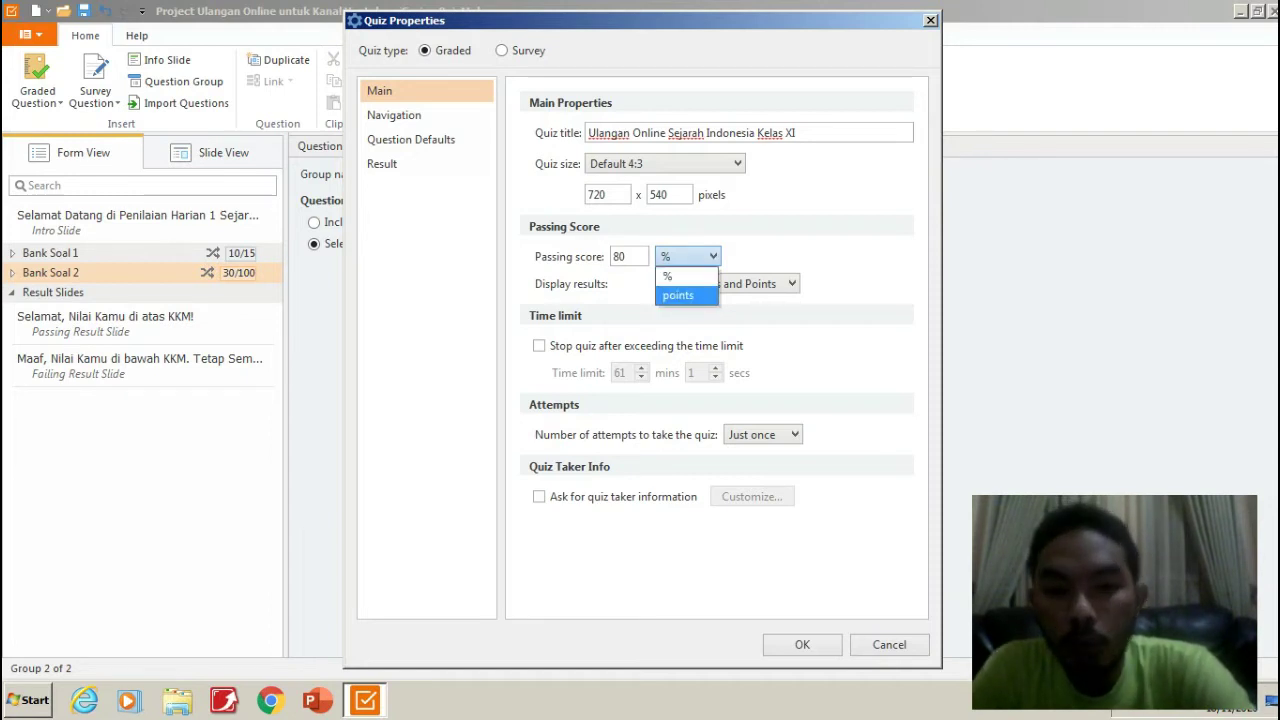
{"action": "key", "text": "Return"}
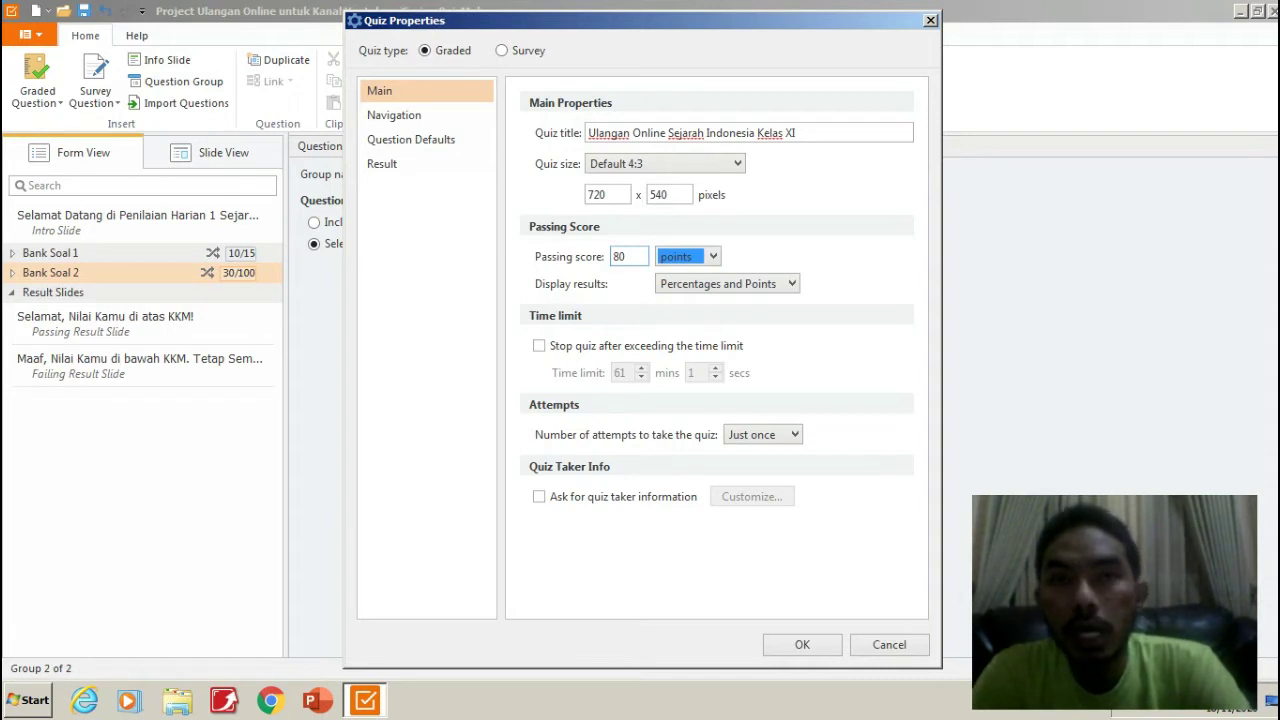
{"action": "key", "text": "shift+Tab"}
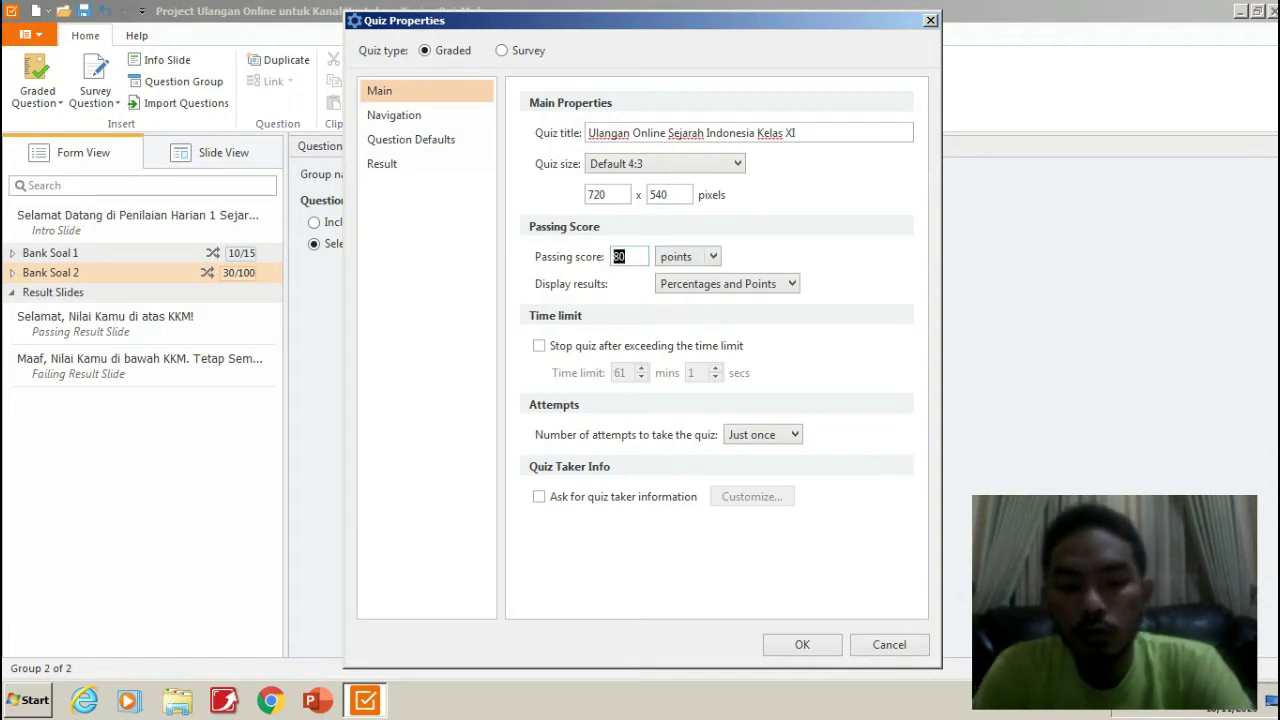
{"action": "type", "text": "72"}
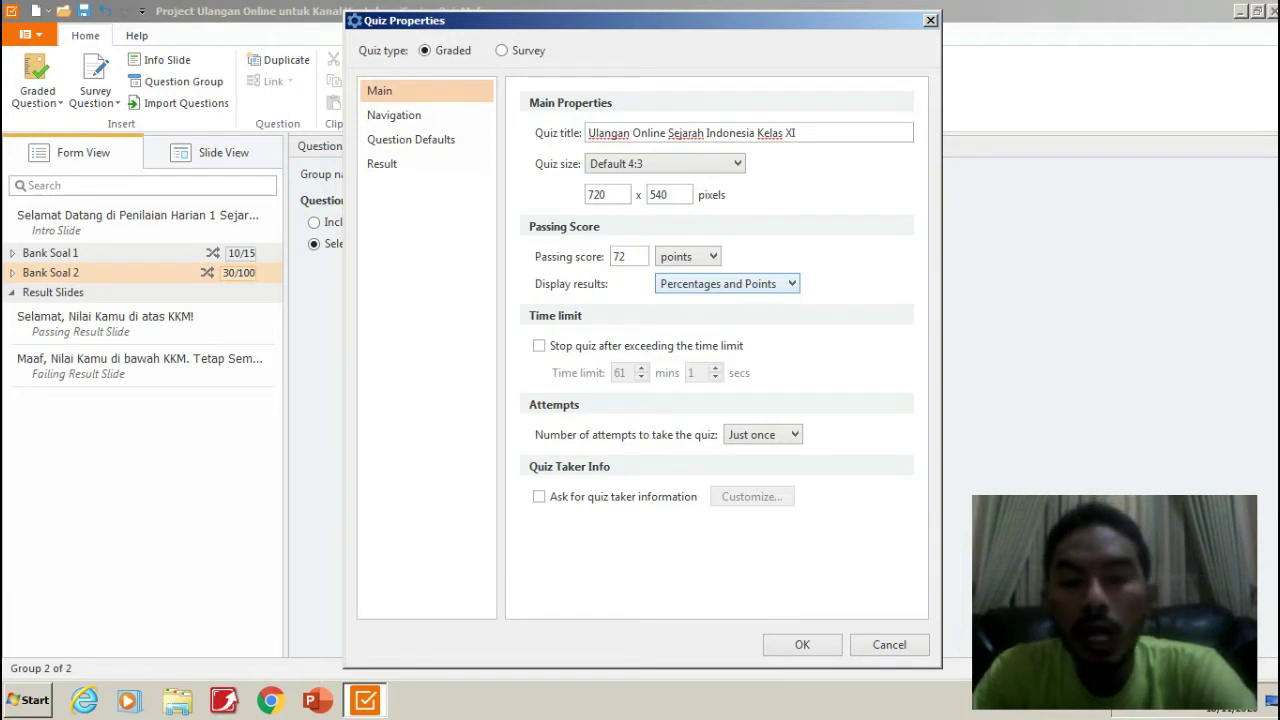
Keep results shown as Percentages and Points, and stop the quiz when the time limit is exceeded.
{"action": "left_click", "coordinate": [727, 284]}
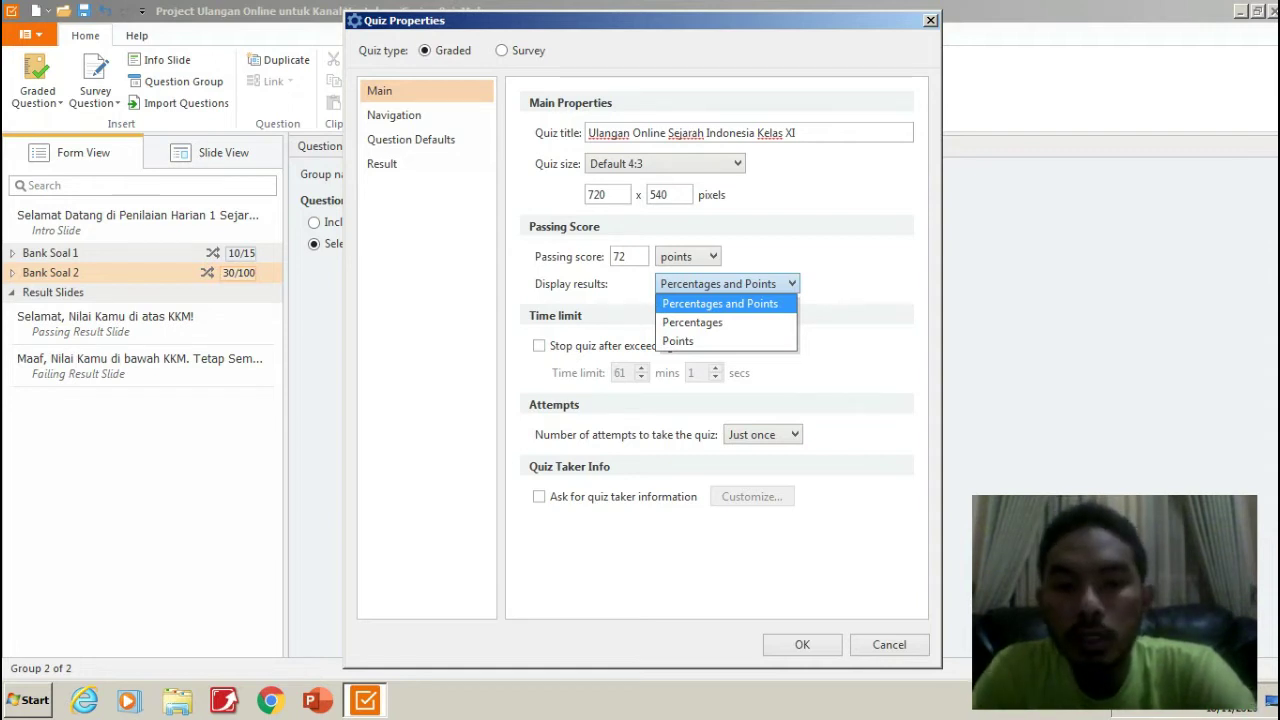
{"action": "key", "text": "Return"}
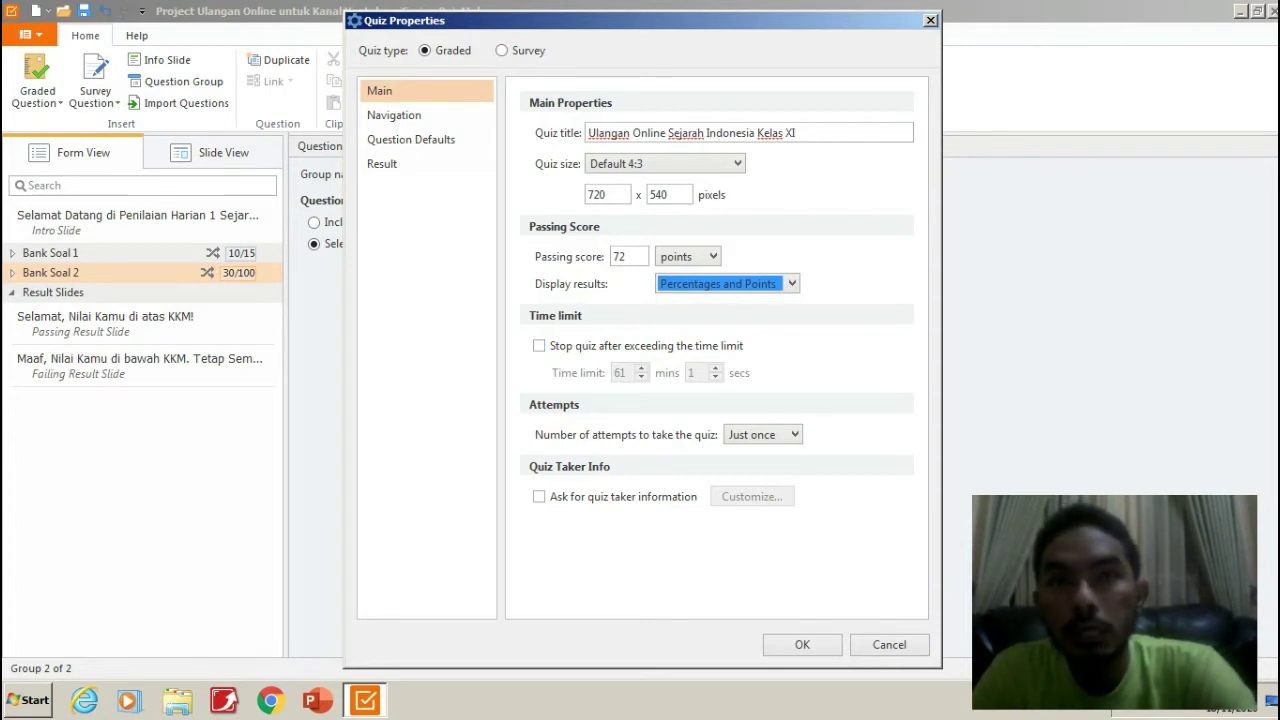
{"action": "left_click", "coordinate": [539, 345]}
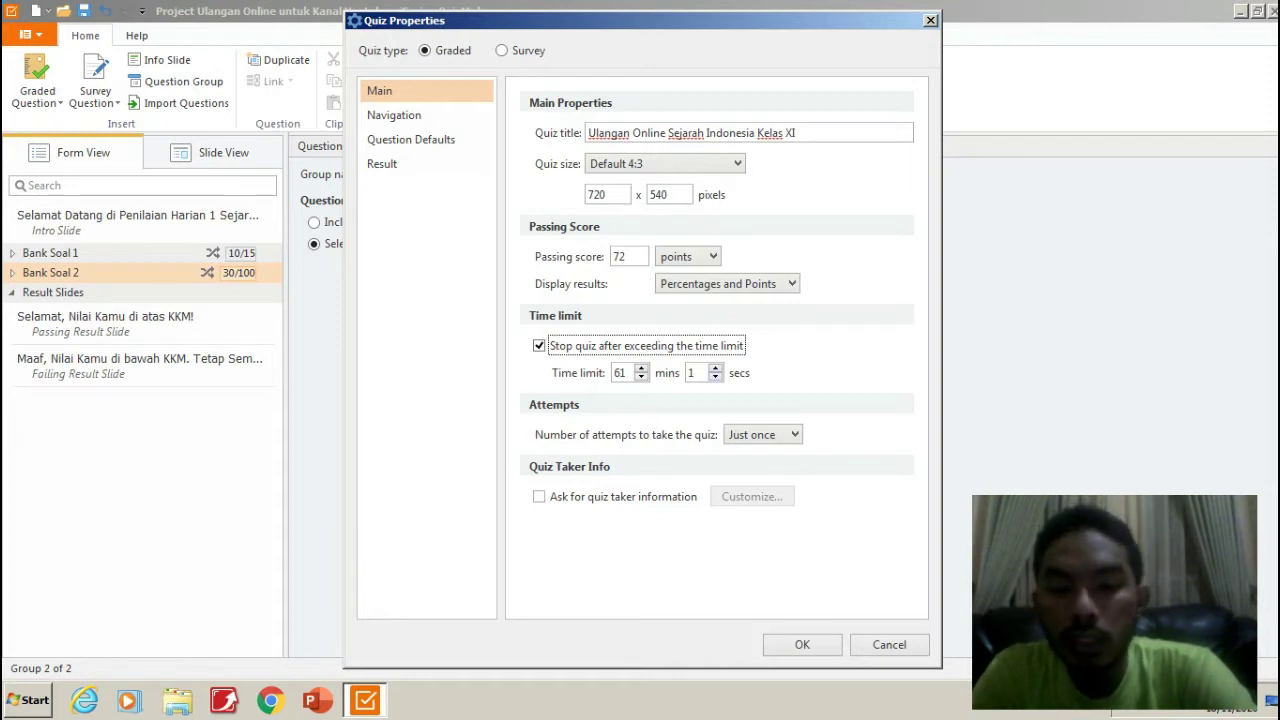
Set the quiz time limit to 75 mins 0 secs.
{"action": "left_click", "coordinate": [715, 377]}
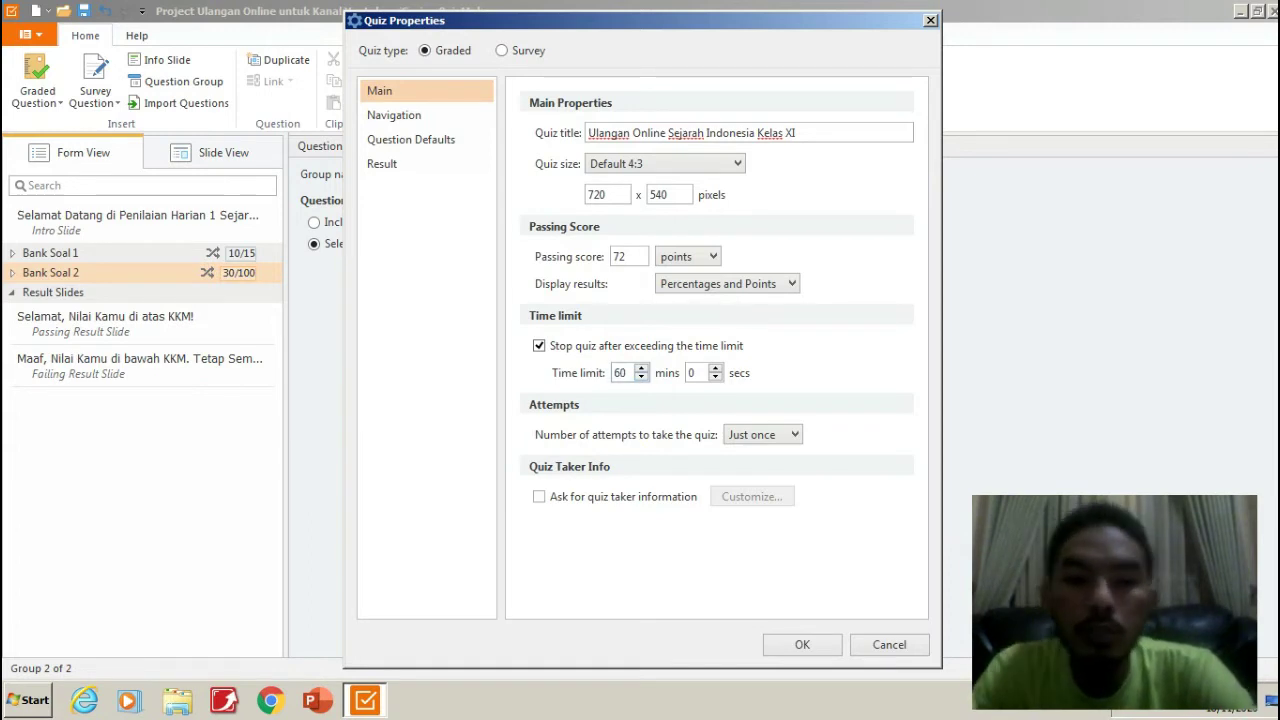
{"action": "left_click", "coordinate": [641, 377]}
{"action": "type", "text": "75"}
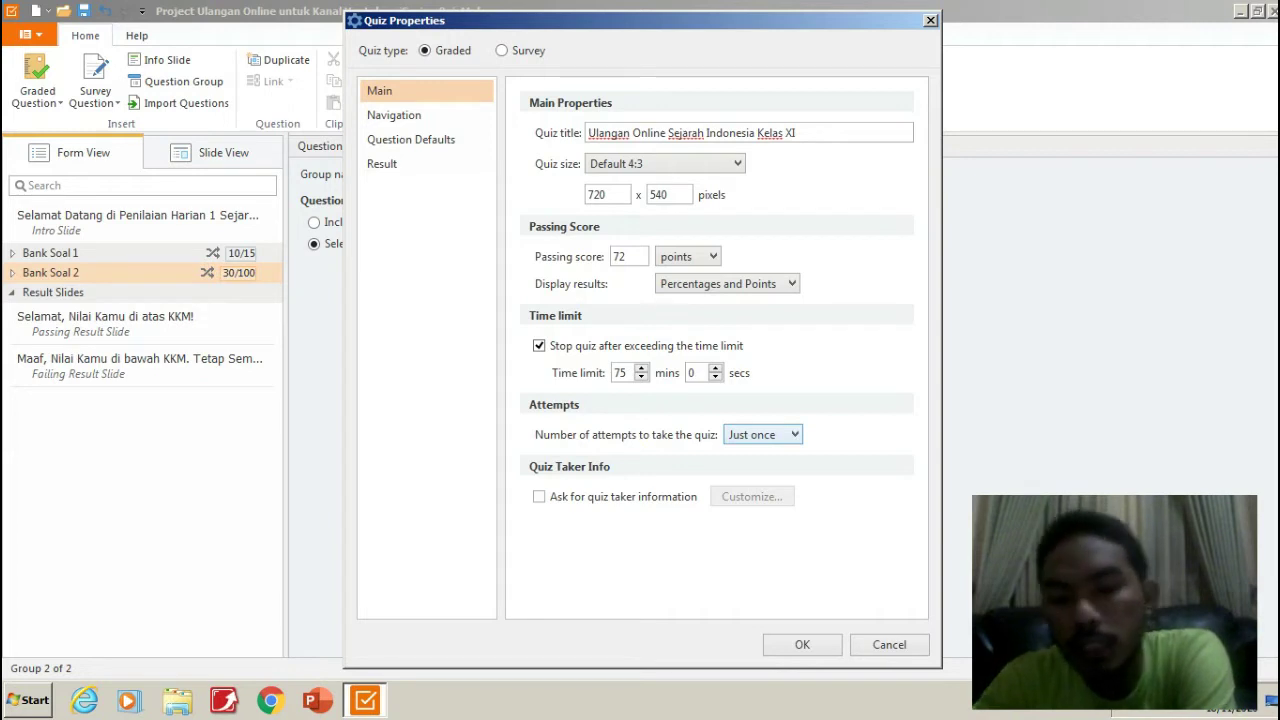
{"action": "left_click", "coordinate": [762, 434]}
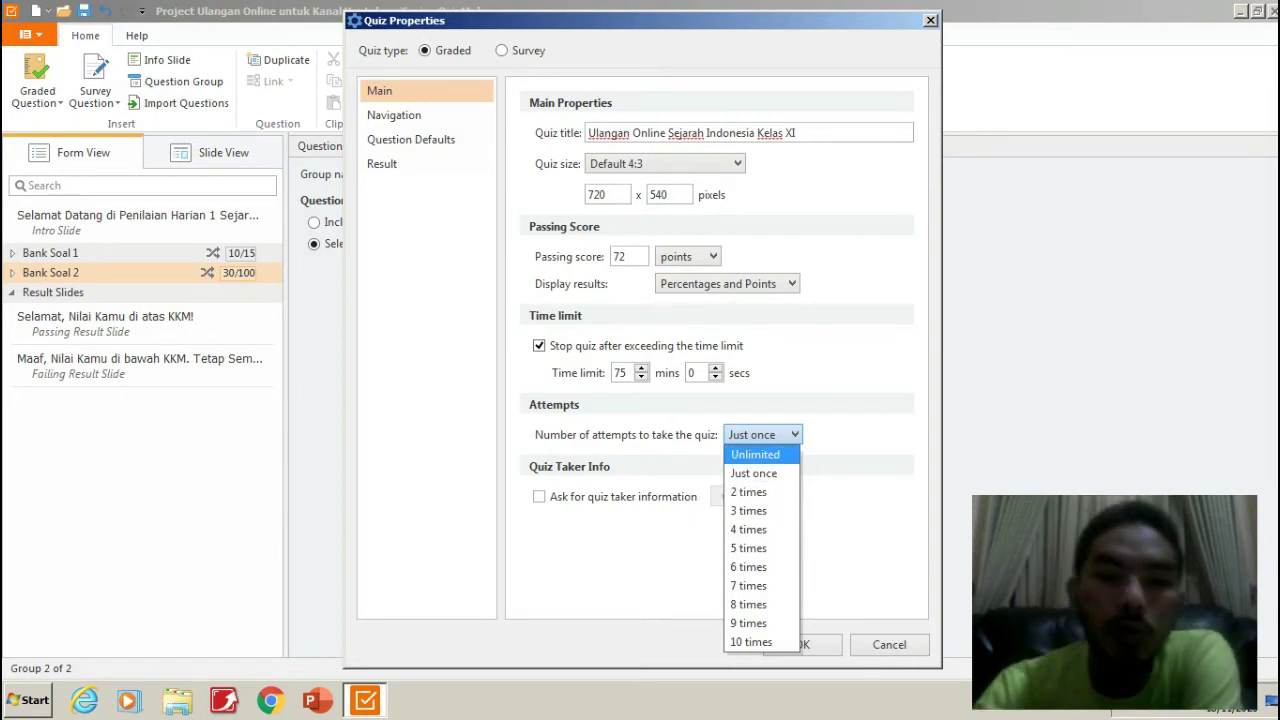
Leave attempts at Just once, enable 'Ask for quiz taker information', and open its form customization.
{"action": "key", "text": "Escape"}
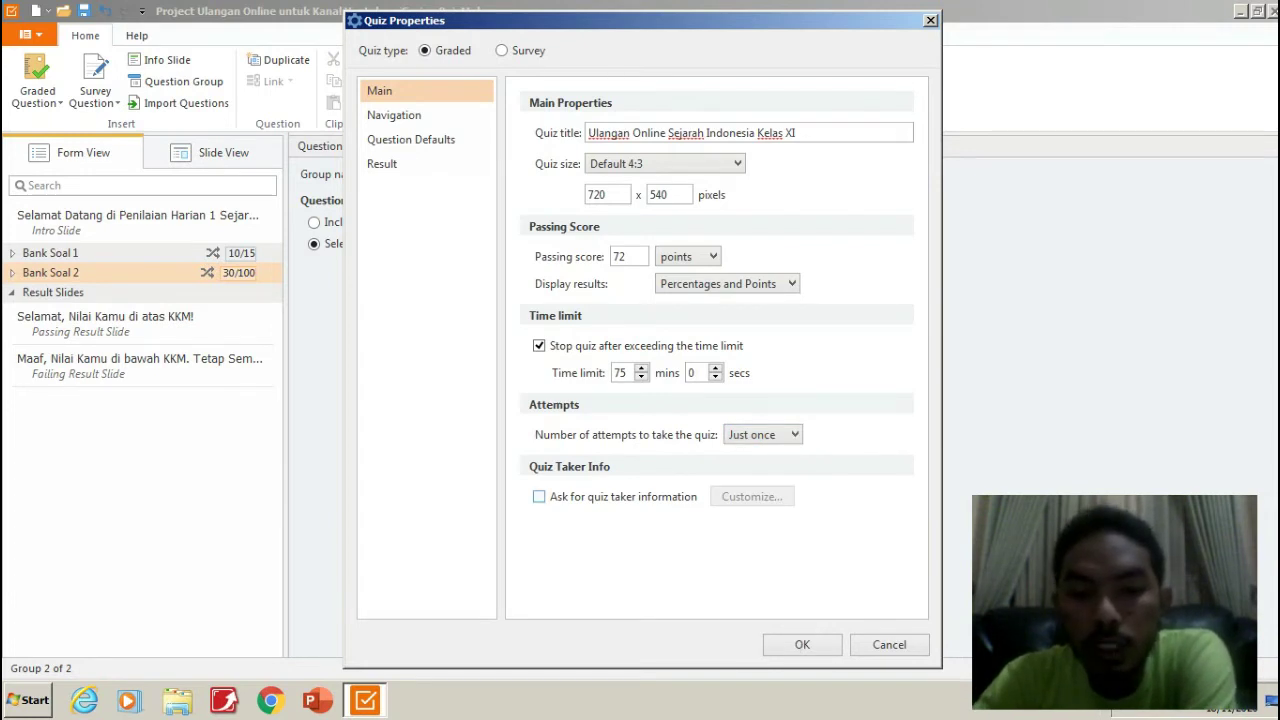
{"action": "left_click", "coordinate": [539, 496]}
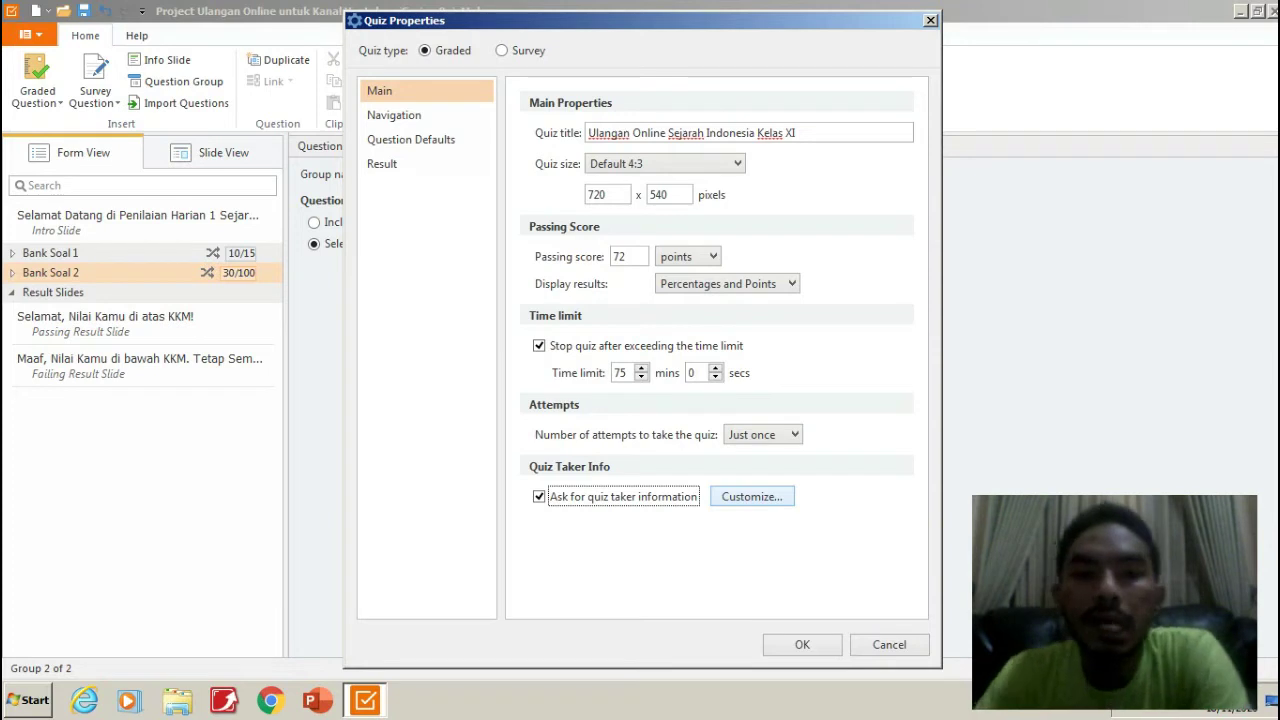
{"action": "key", "text": "Tab"}
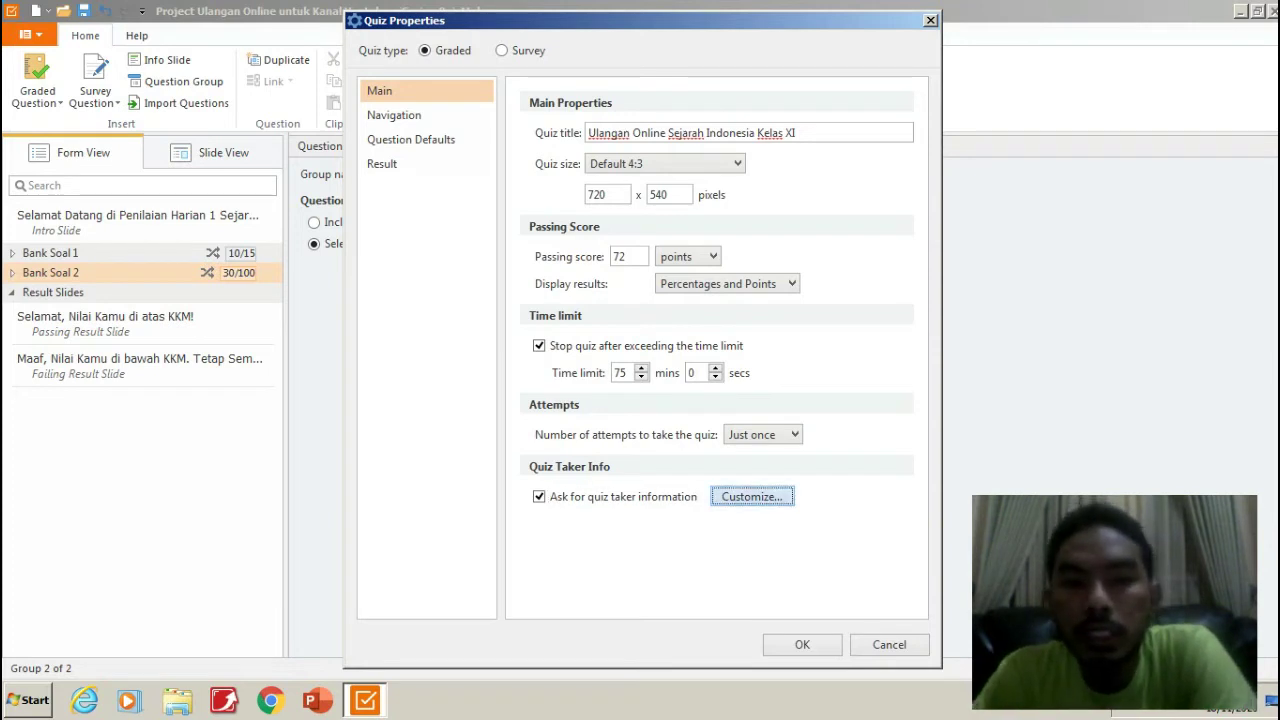
{"action": "key", "text": "Return"}
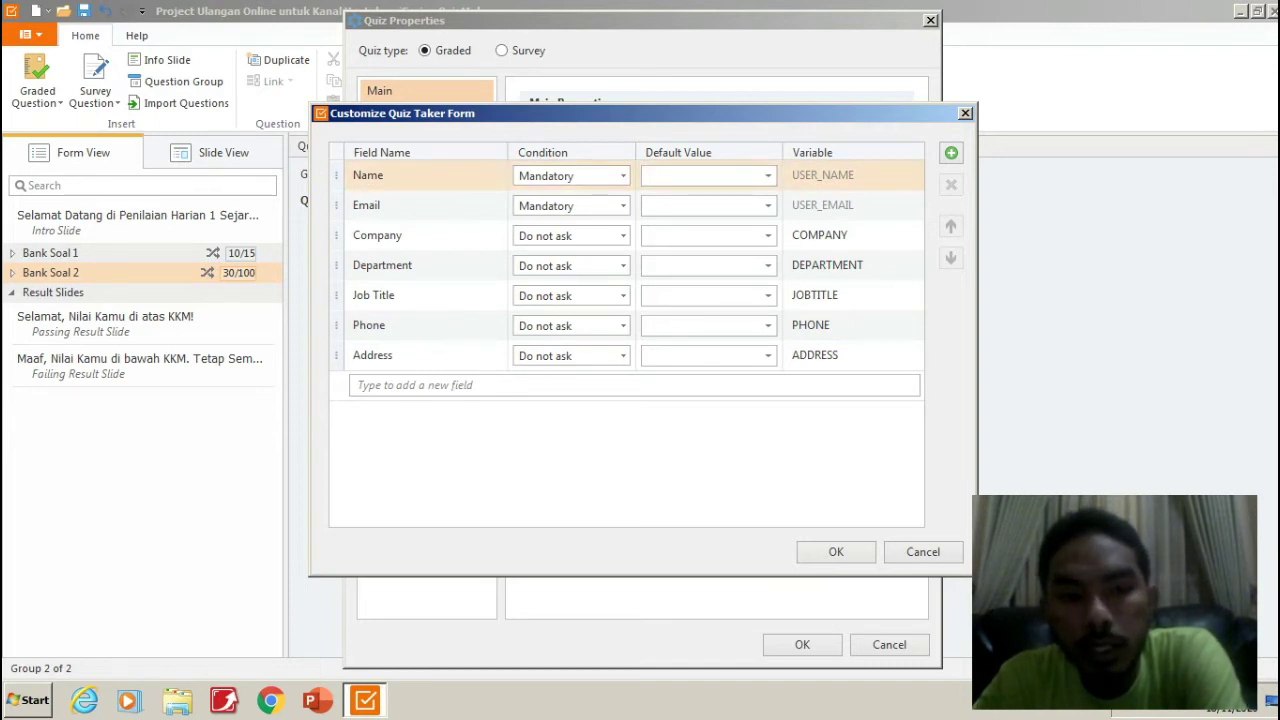
Rename the Name field to 'Nama Lengkap', keeping its condition Mandatory.
{"action": "left_click", "coordinate": [381, 175]}
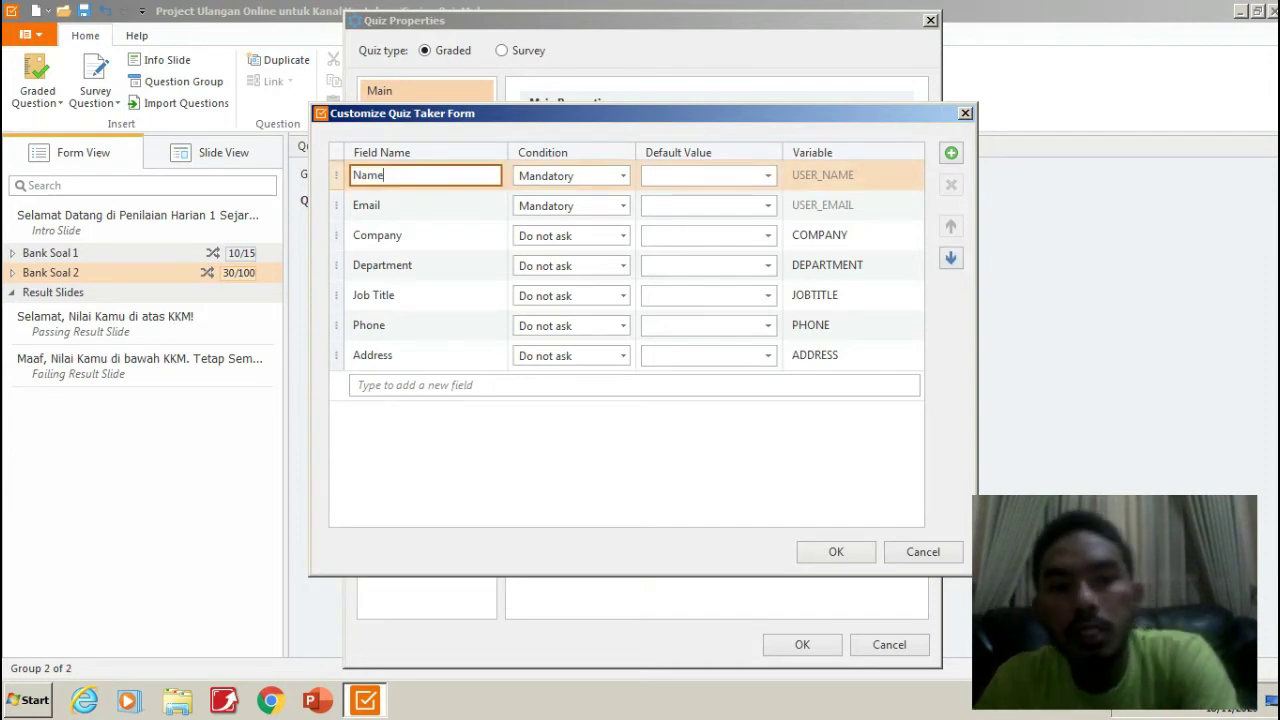
{"action": "type", "text": "a Lengkap"}
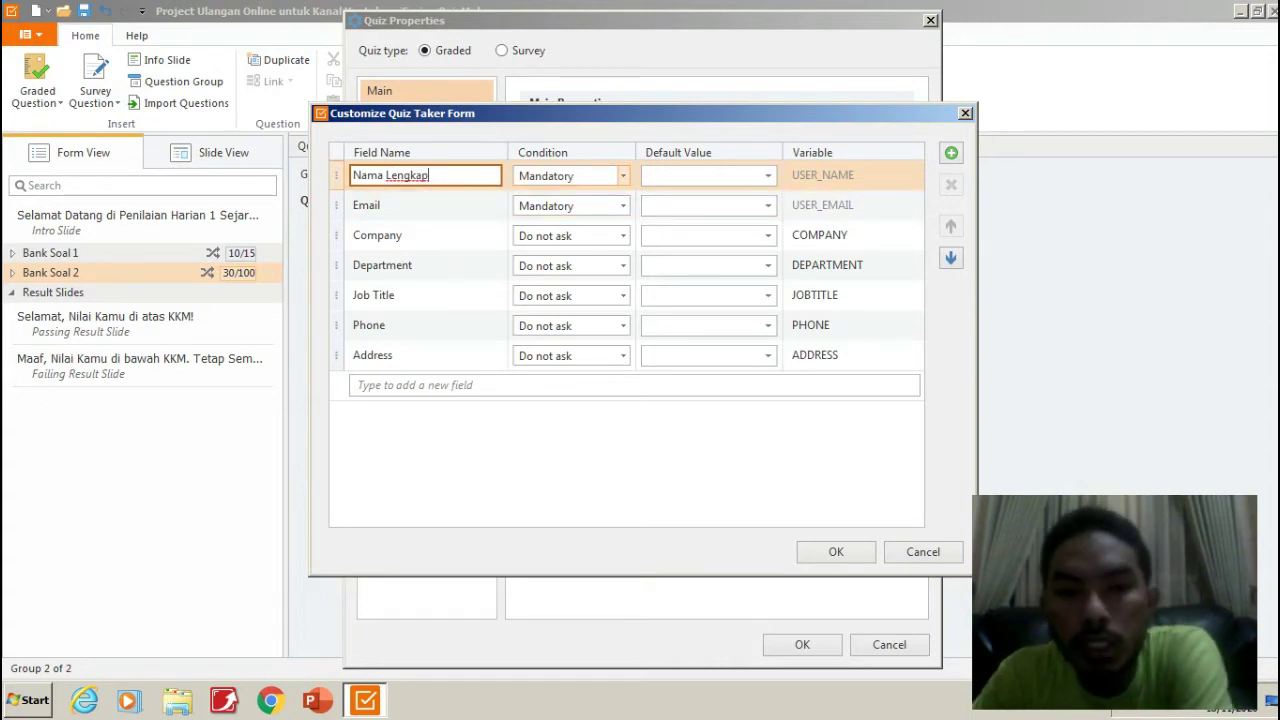
{"action": "left_click", "coordinate": [622, 175]}
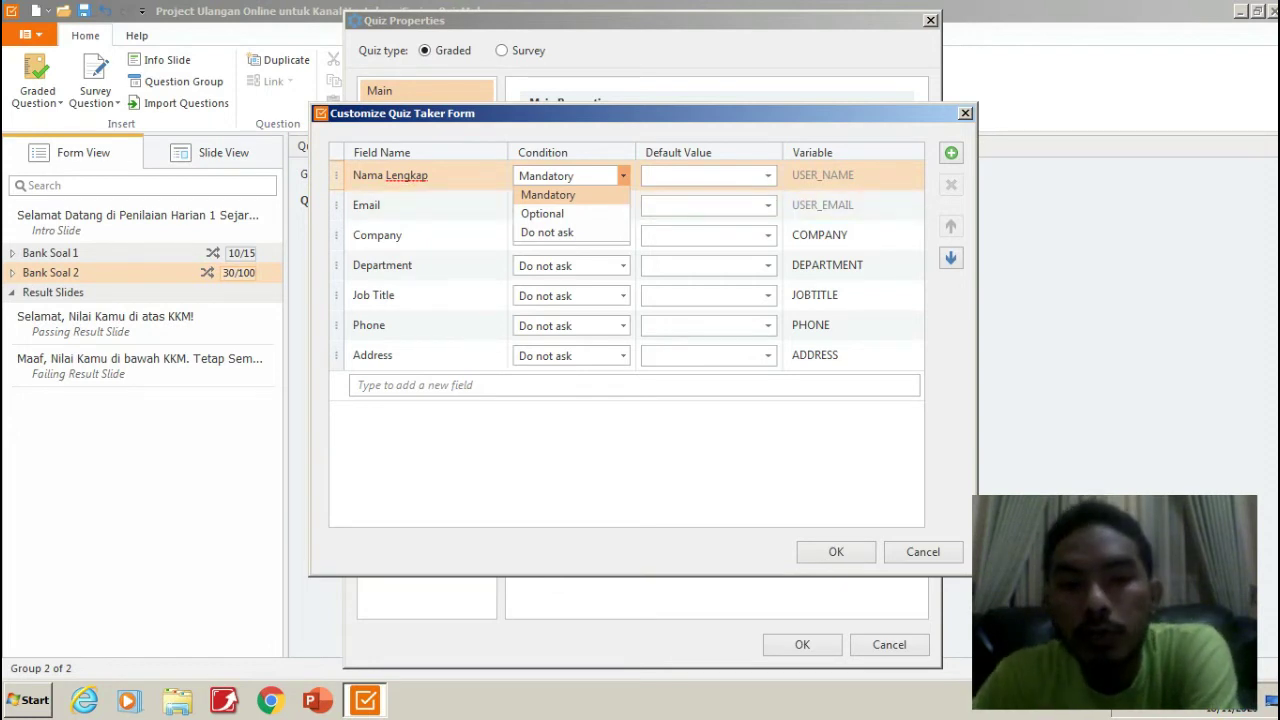
{"action": "key", "text": "Return"}
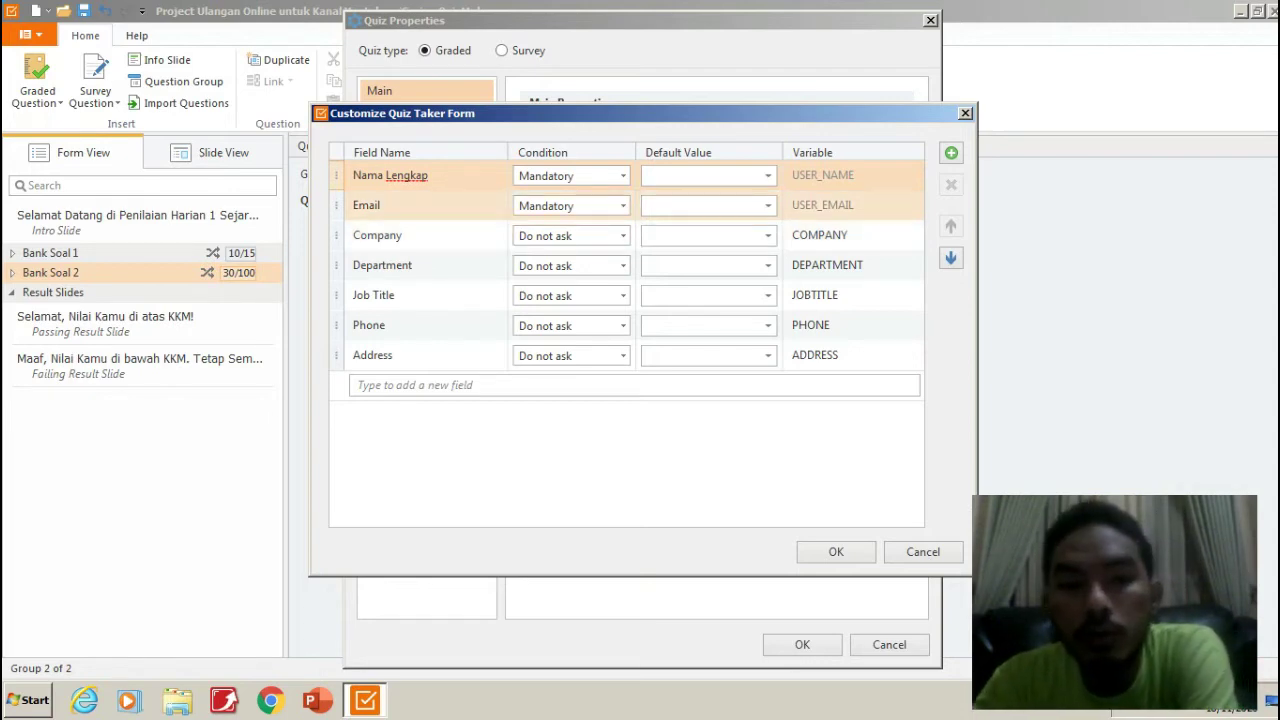
Set Email to Do not ask and turn Company into a mandatory 'Kelas' field with variable KELAS.
{"action": "left_click", "coordinate": [622, 205]}
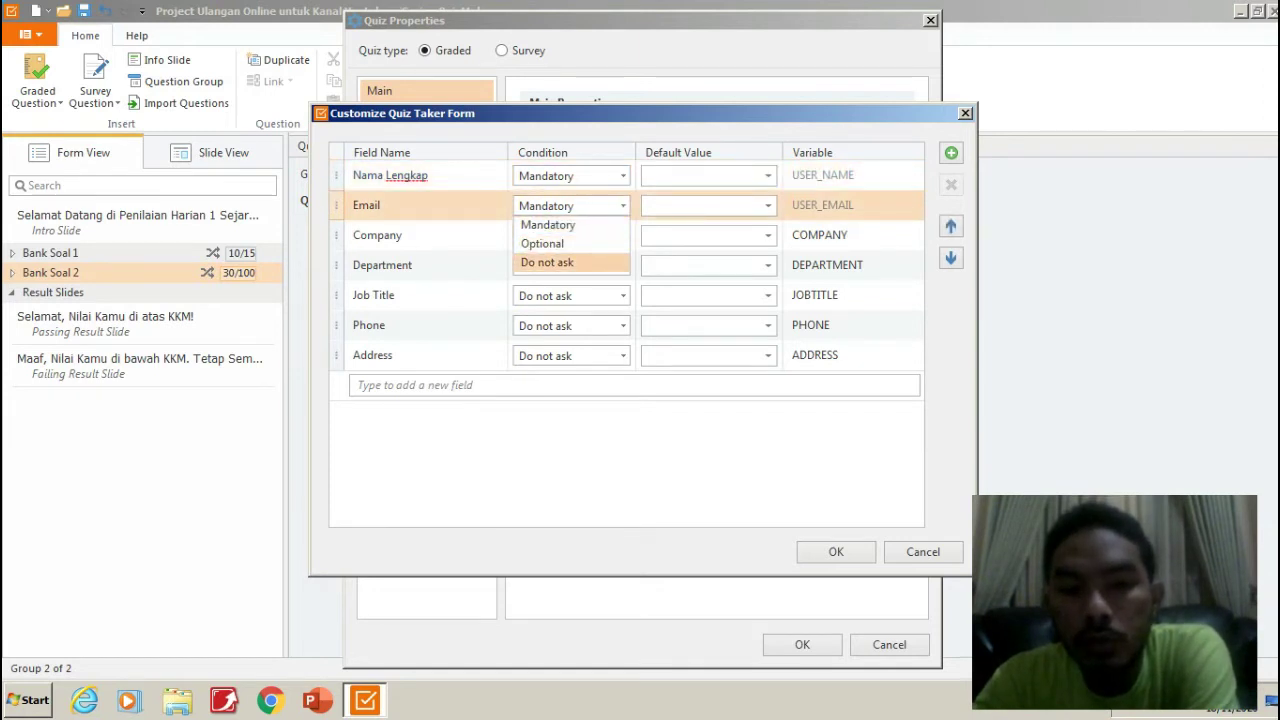
{"action": "left_click", "coordinate": [547, 262]}
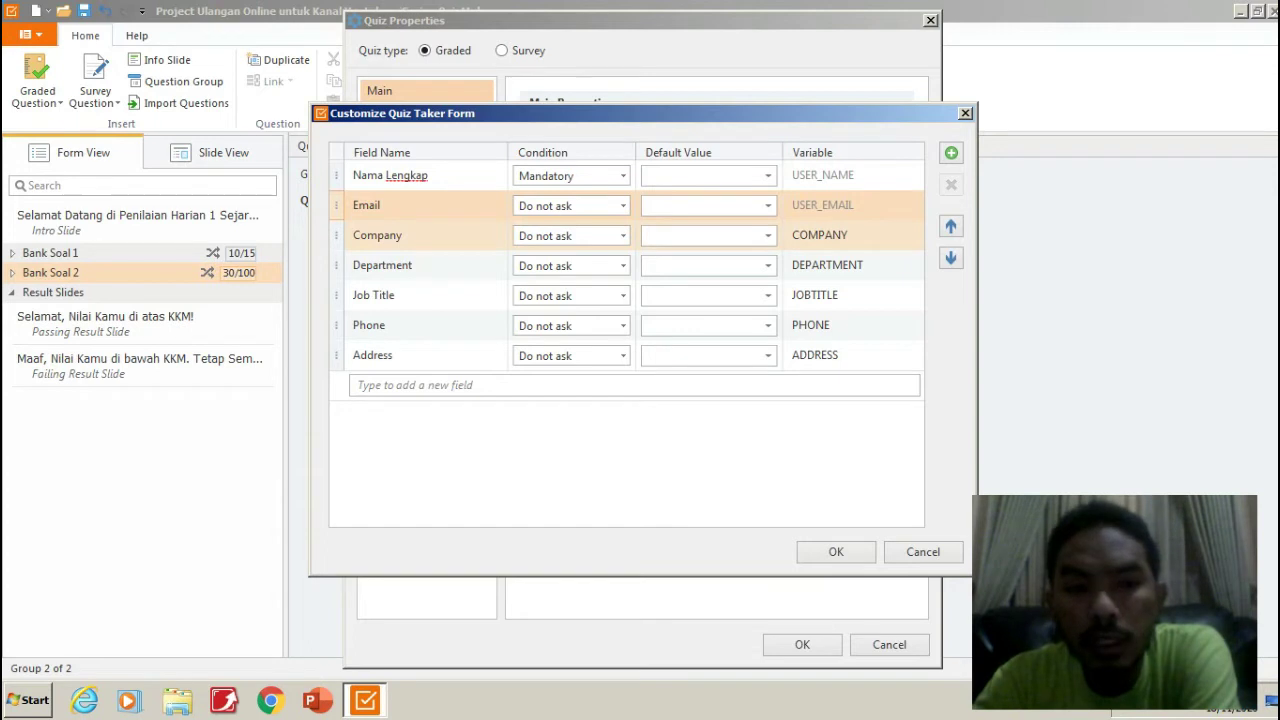
{"action": "double_click", "coordinate": [377, 235]}
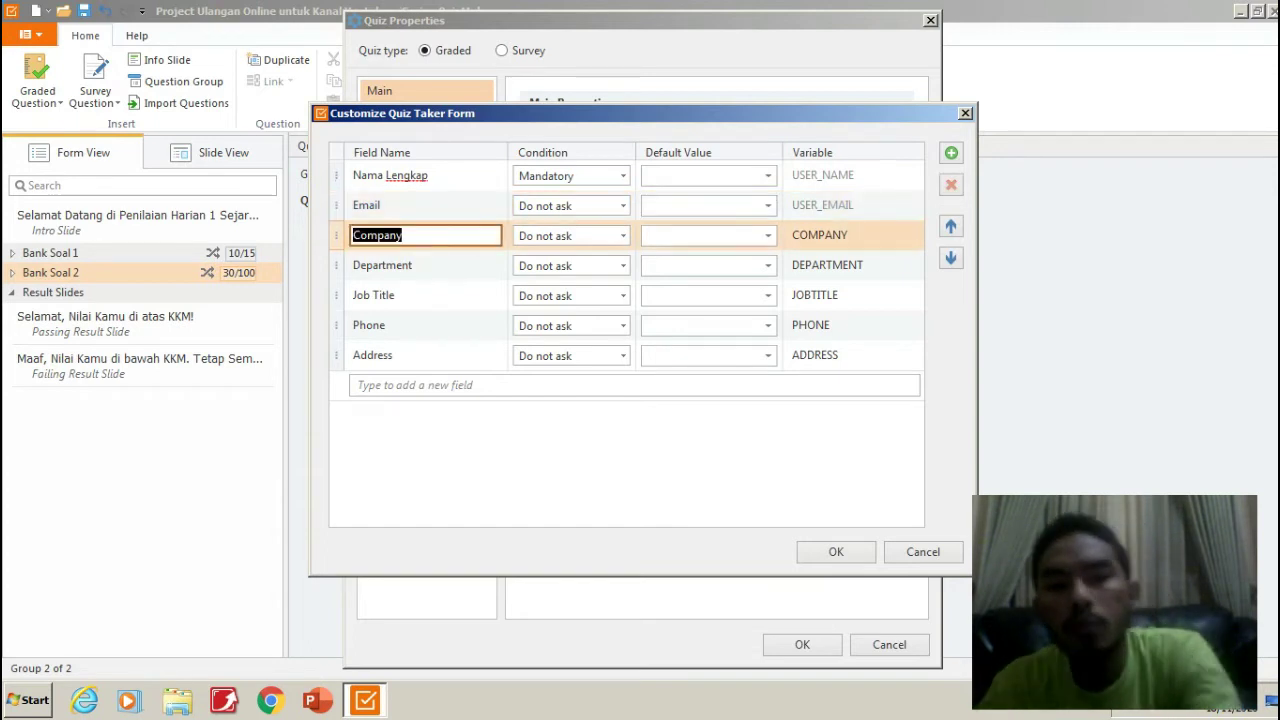
{"action": "type", "text": "Kelas"}
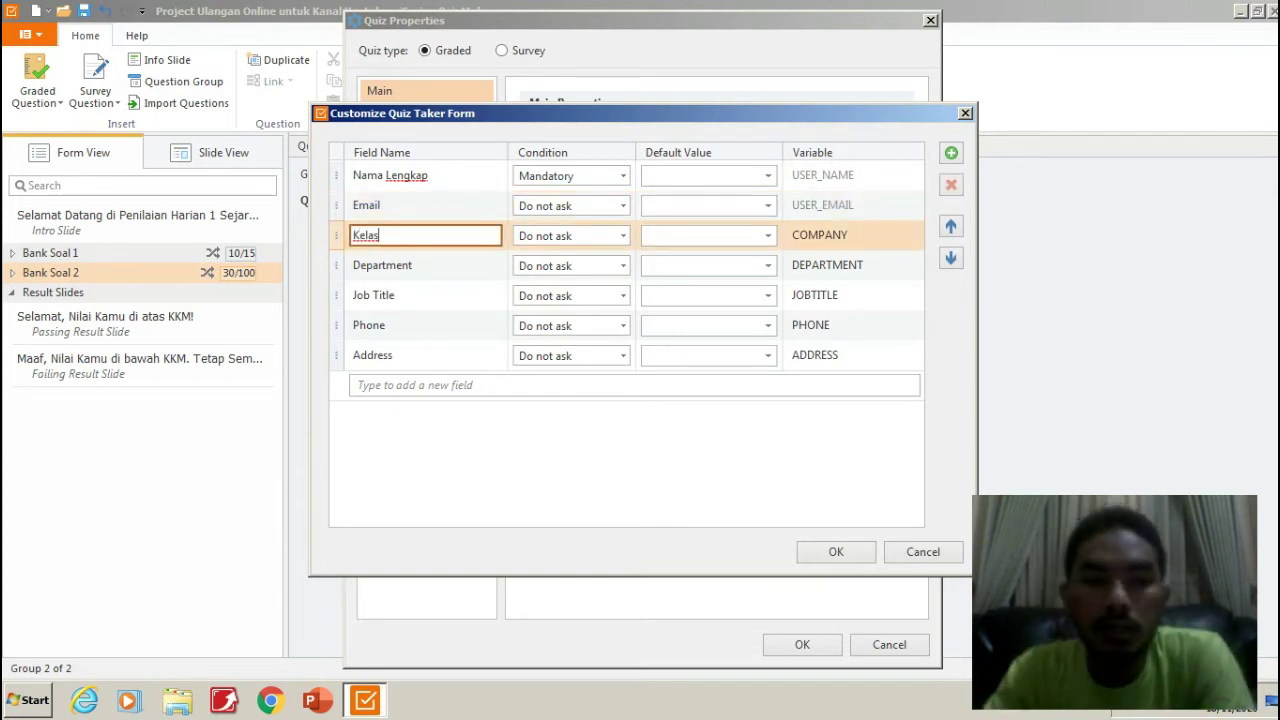
{"action": "left_click", "coordinate": [623, 235]}
{"action": "left_click", "coordinate": [623, 235]}
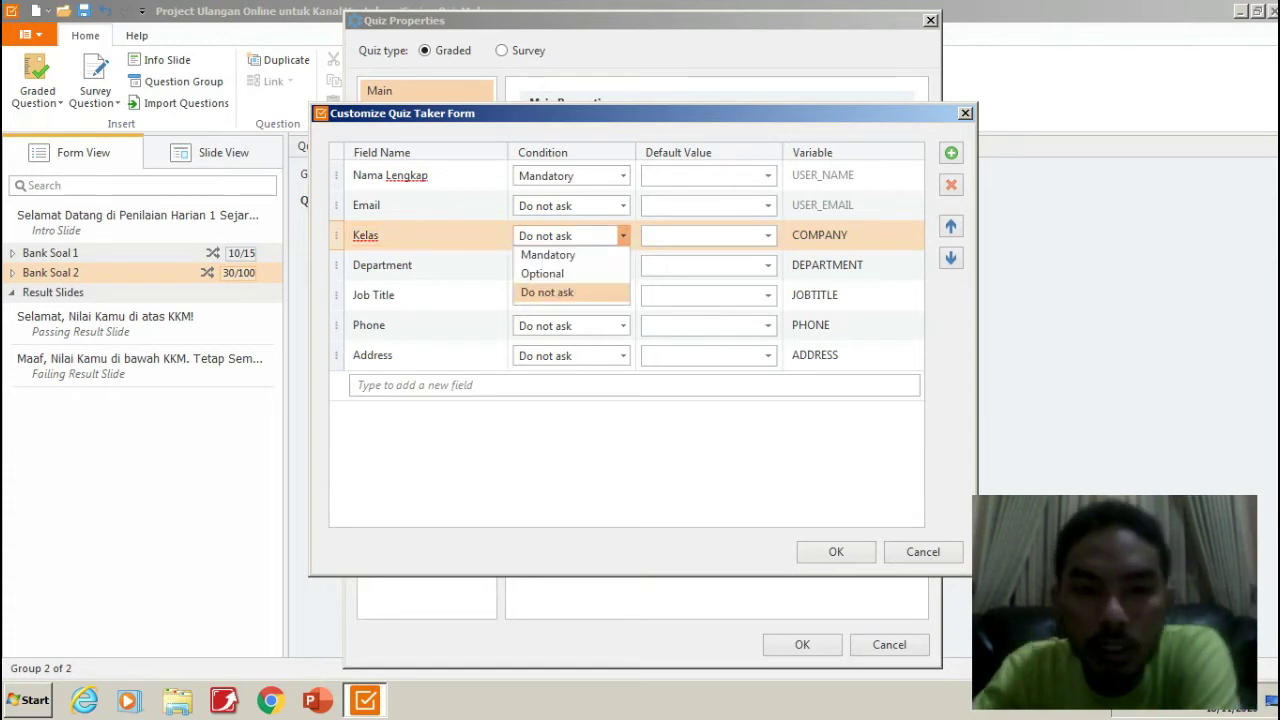
{"action": "left_click", "coordinate": [545, 254]}
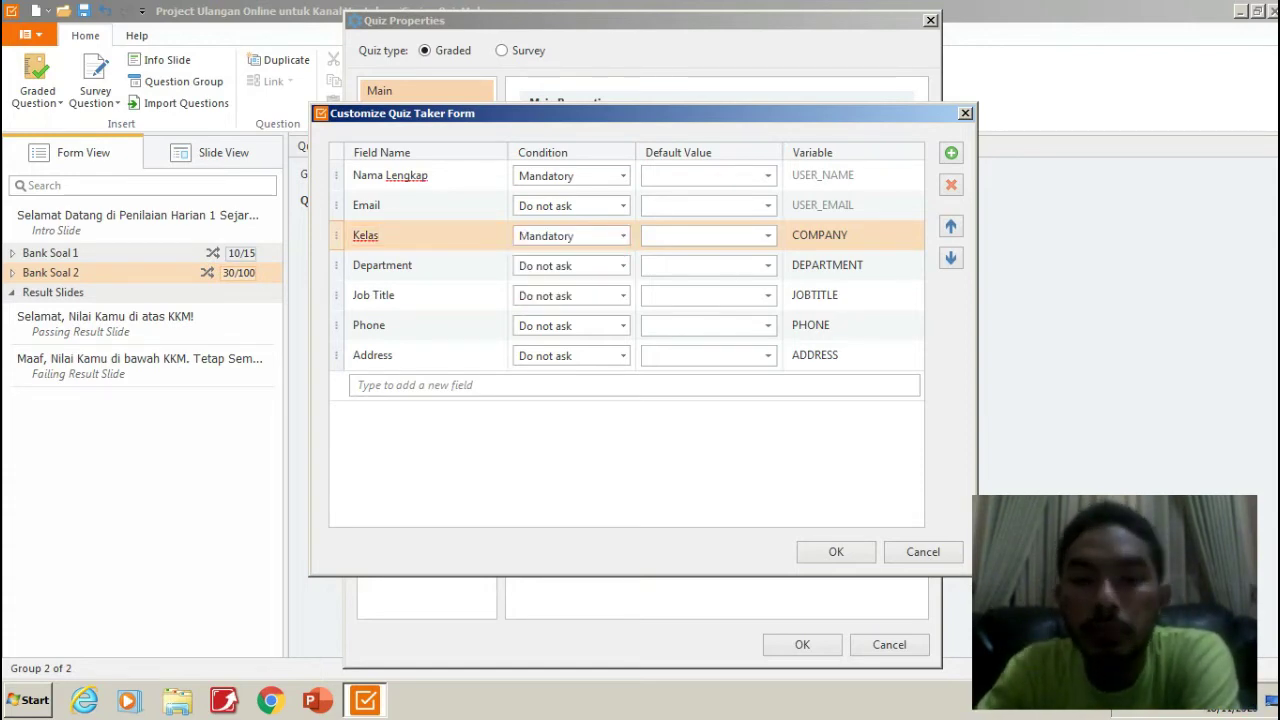
{"action": "left_click", "coordinate": [820, 235]}
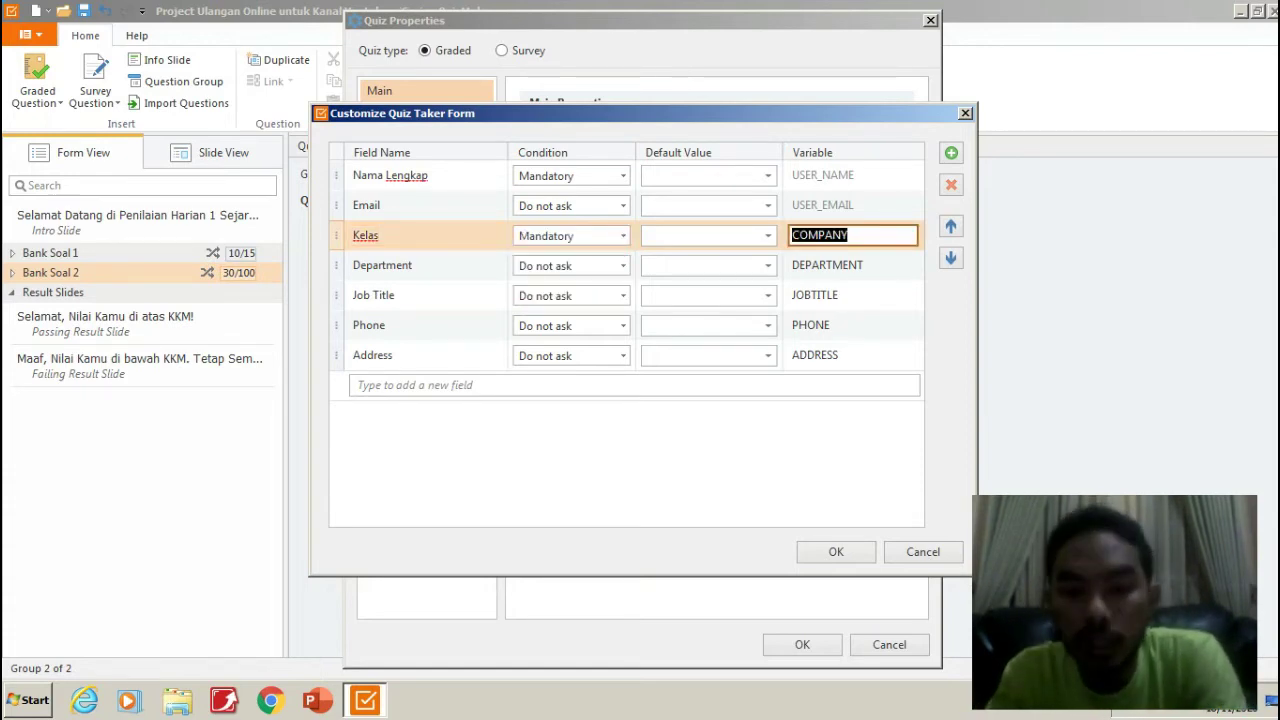
{"action": "type", "text": "KELAS"}
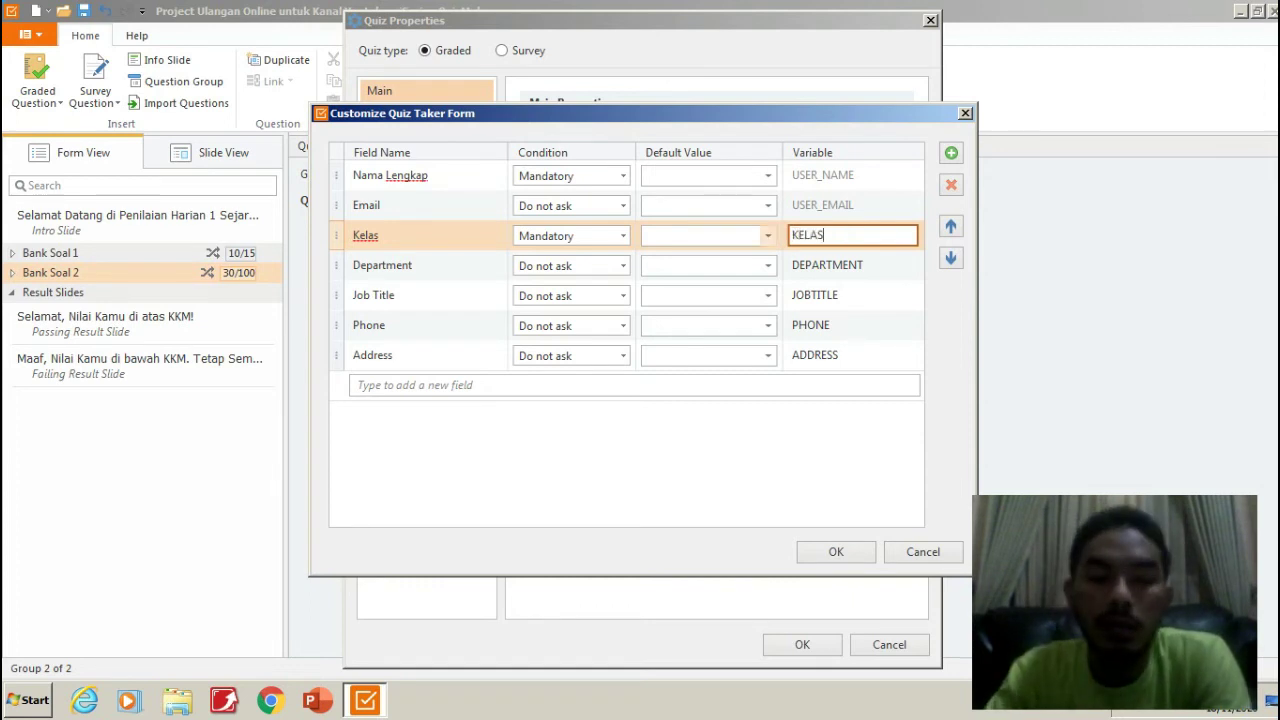
{"action": "key", "text": "Tab"}
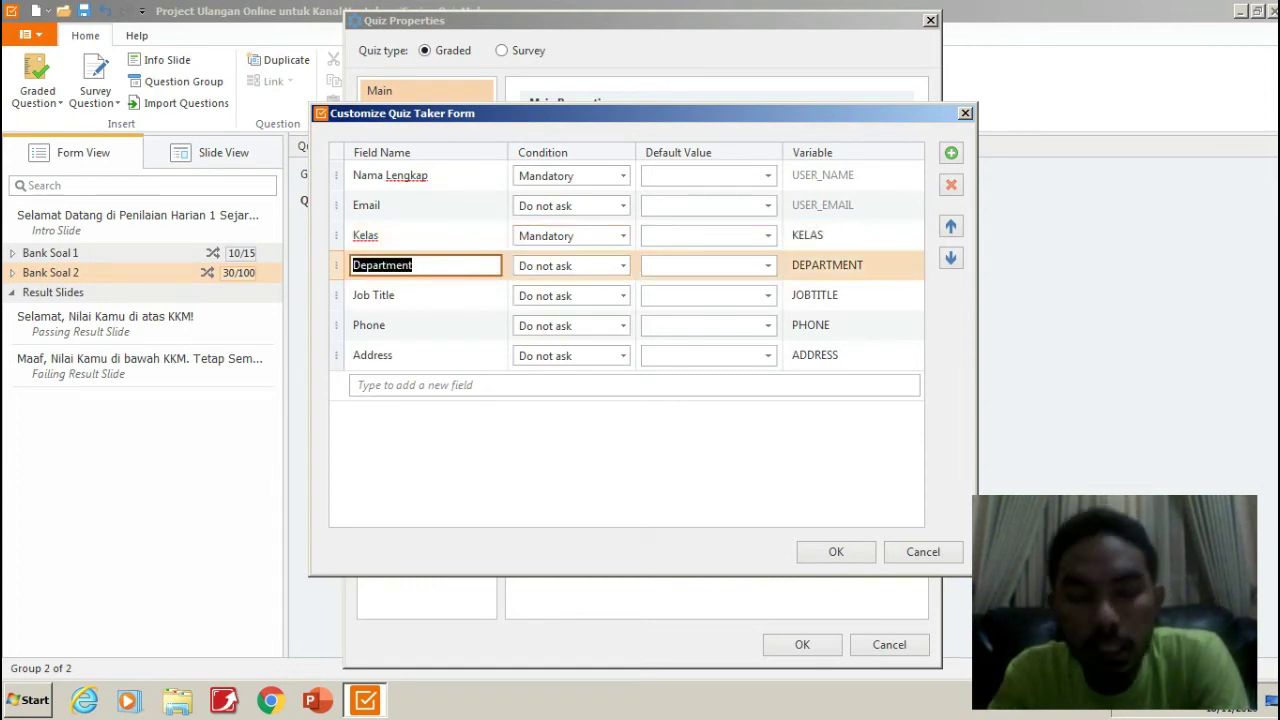
Turn Department into a mandatory 'No. Absen' field with variable NOABSEN and confirm the form.
{"action": "type", "text": "No"}
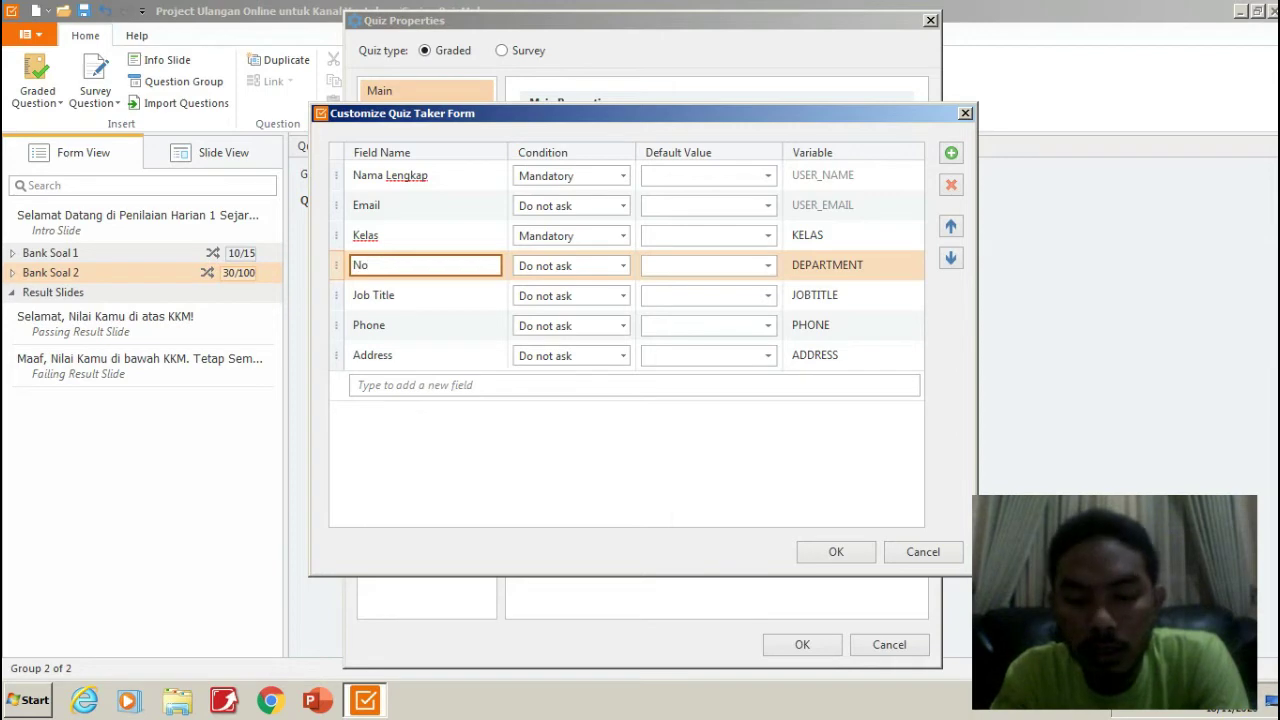
{"action": "type", "text": ". Absen"}
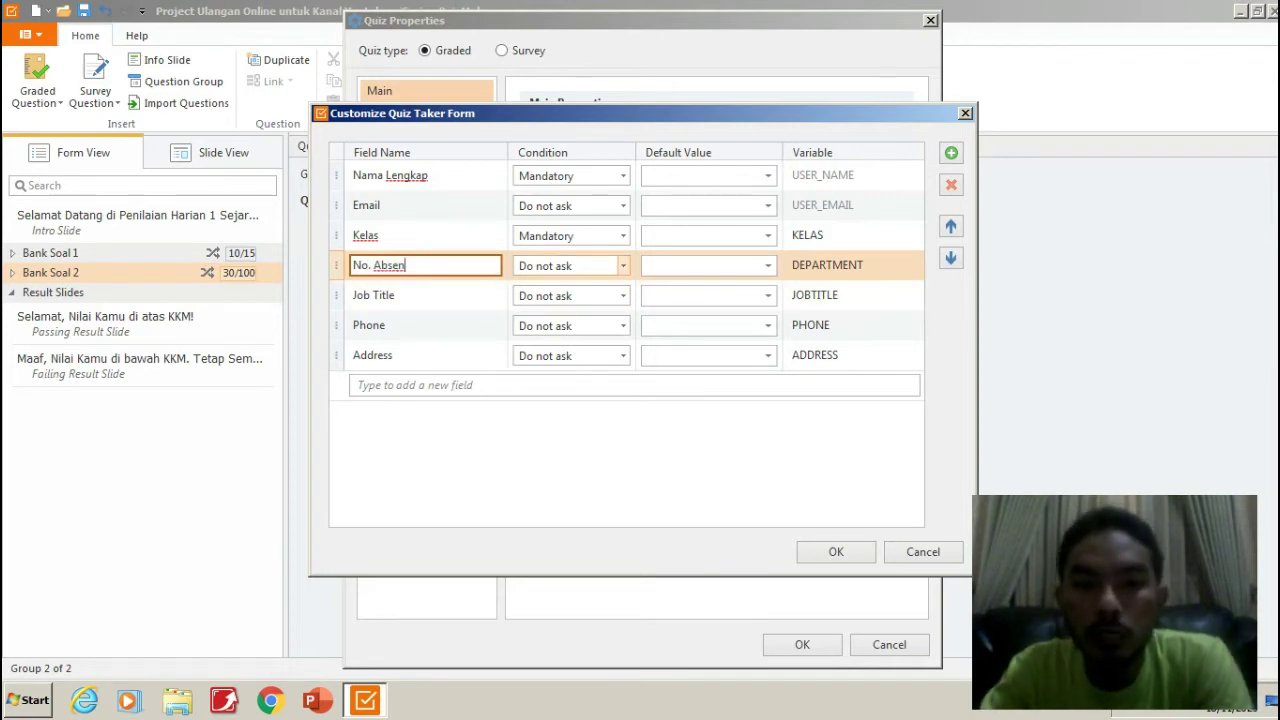
{"action": "left_click", "coordinate": [623, 265]}
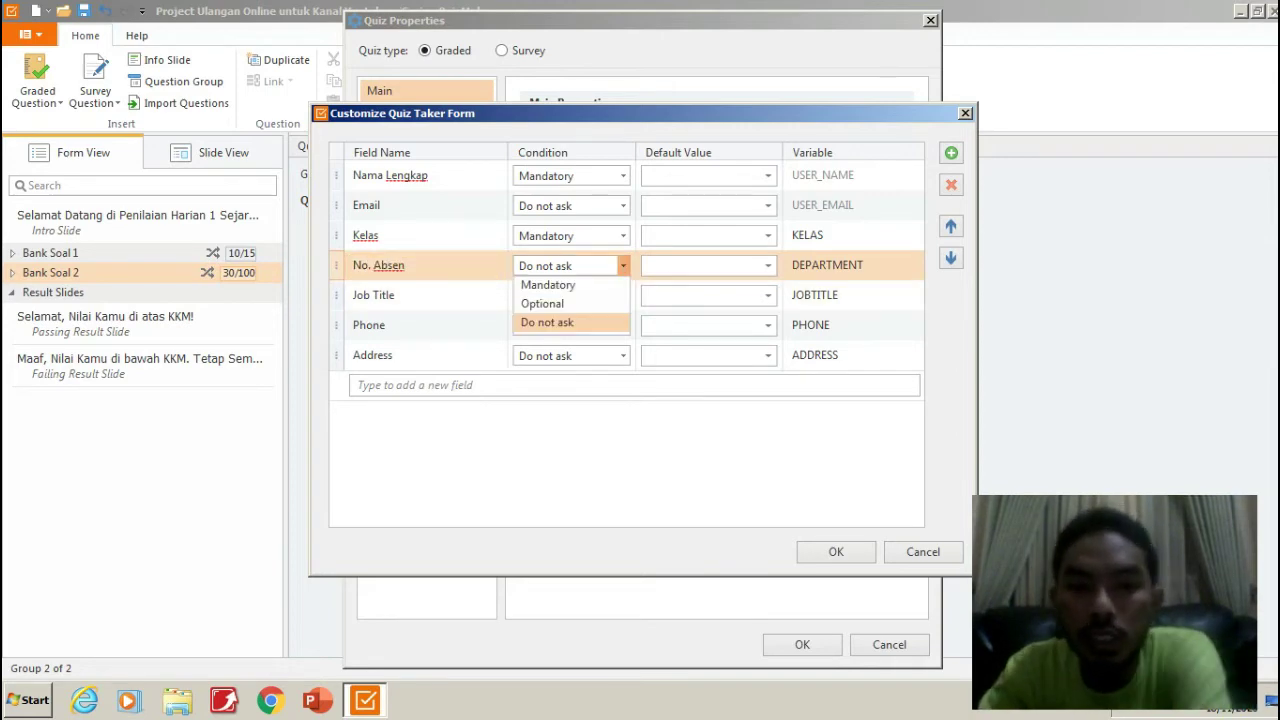
{"action": "left_click", "coordinate": [545, 284]}
{"action": "left_click", "coordinate": [850, 265]}
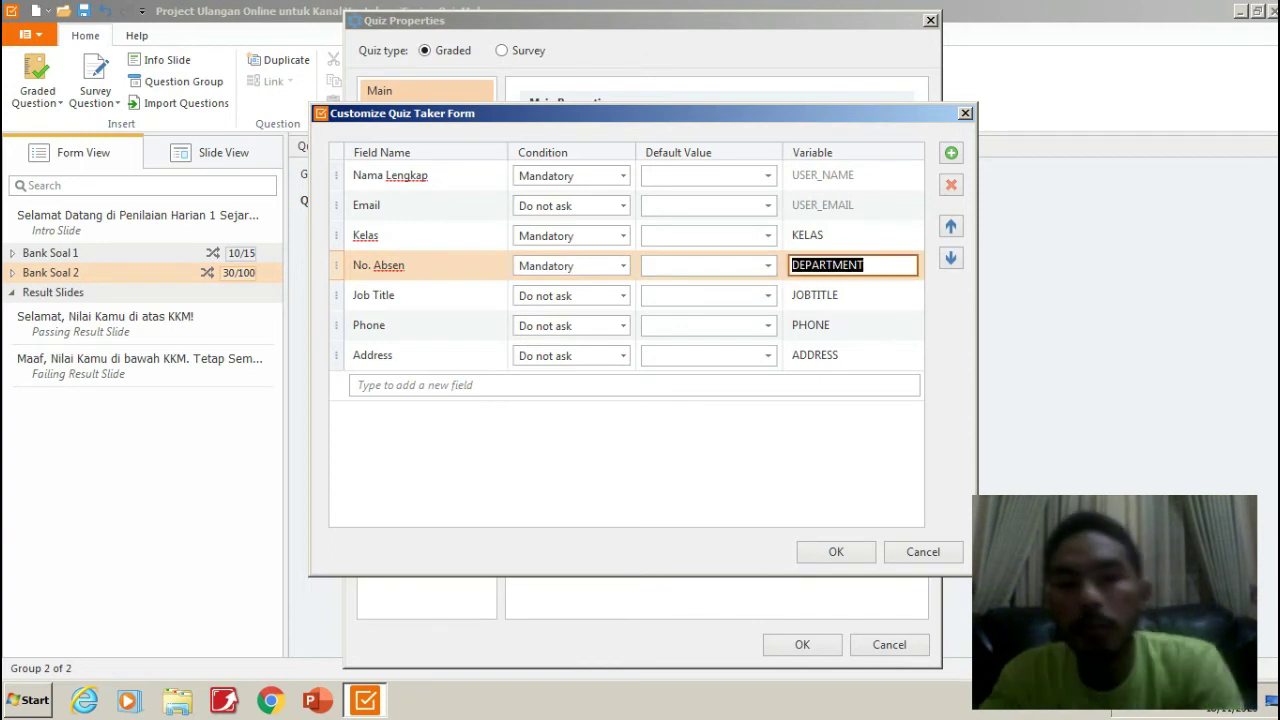
{"action": "type", "text": "NOABSE"}
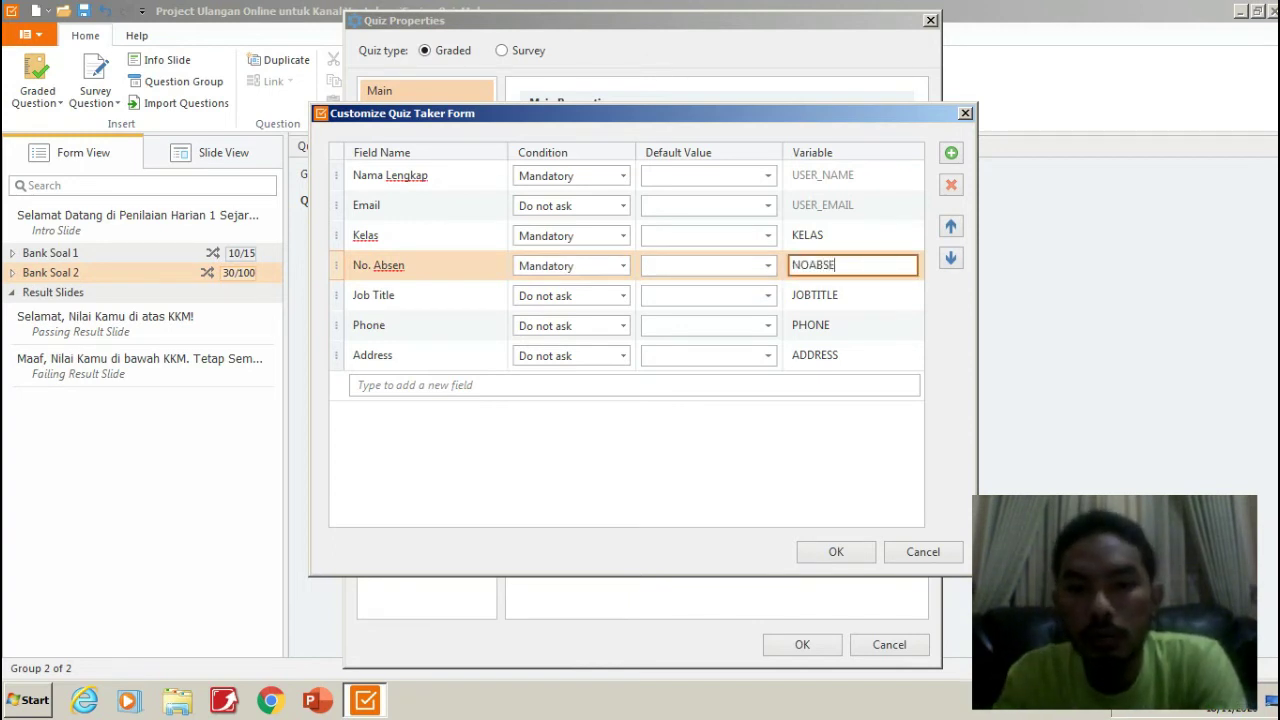
{"action": "type", "text": "N"}
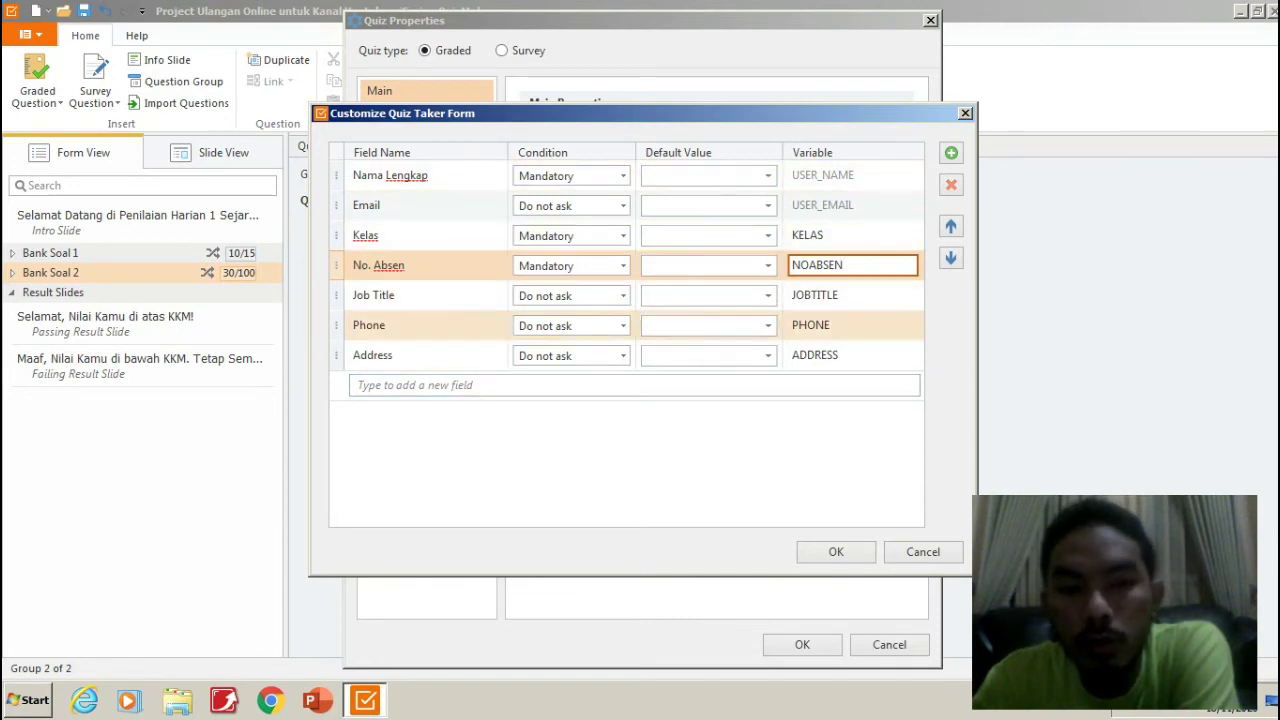
{"action": "key", "text": "Return"}
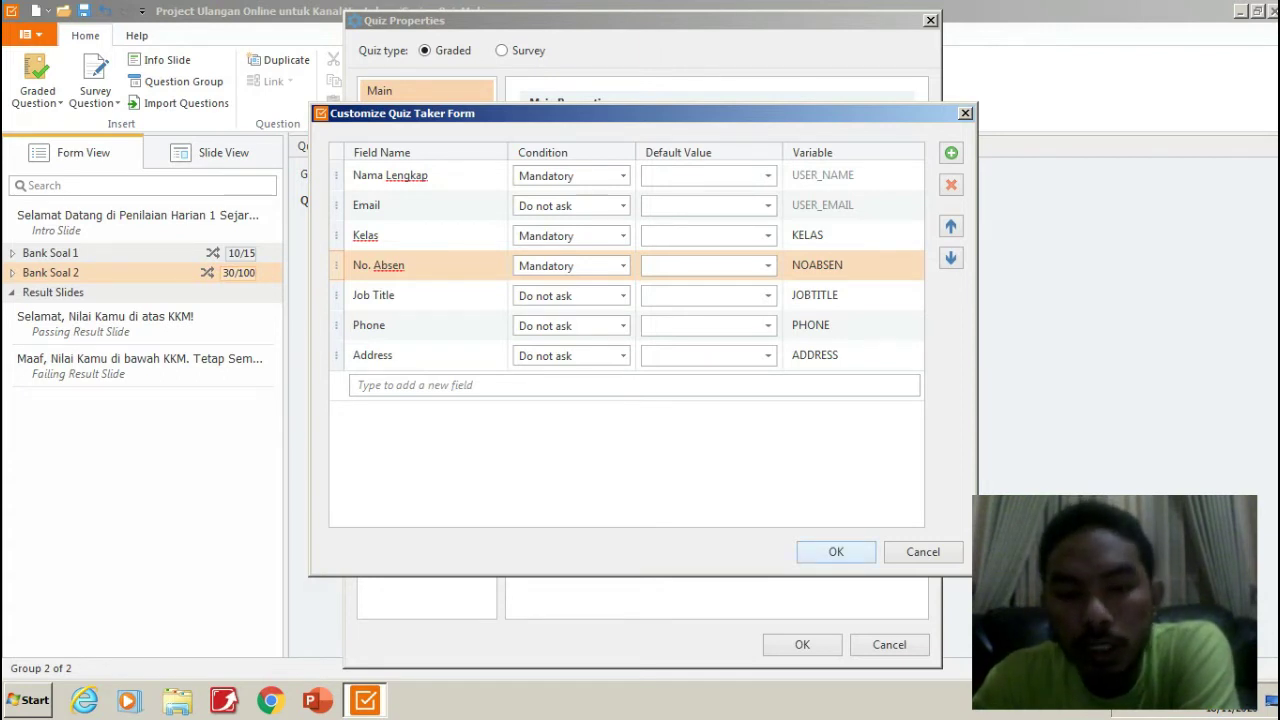
{"action": "key", "text": "Return"}
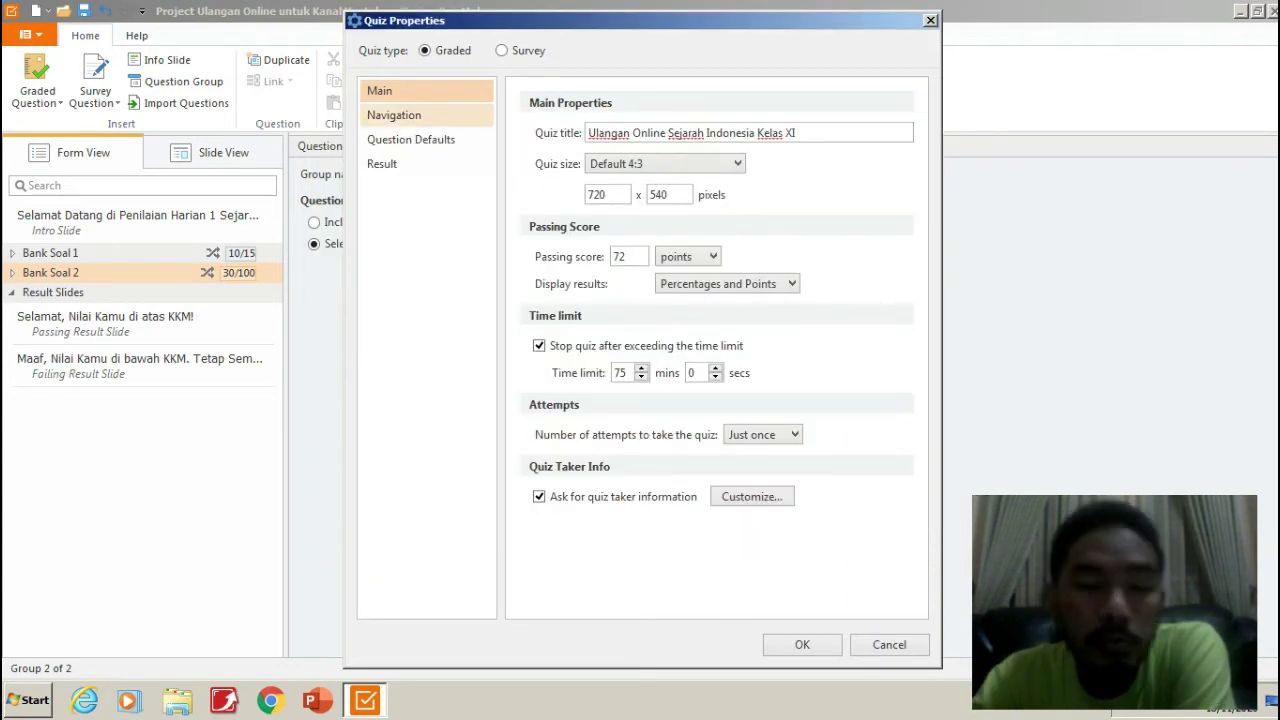
Switch Quiz Properties to the Navigation section.
{"action": "left_click", "coordinate": [394, 115]}
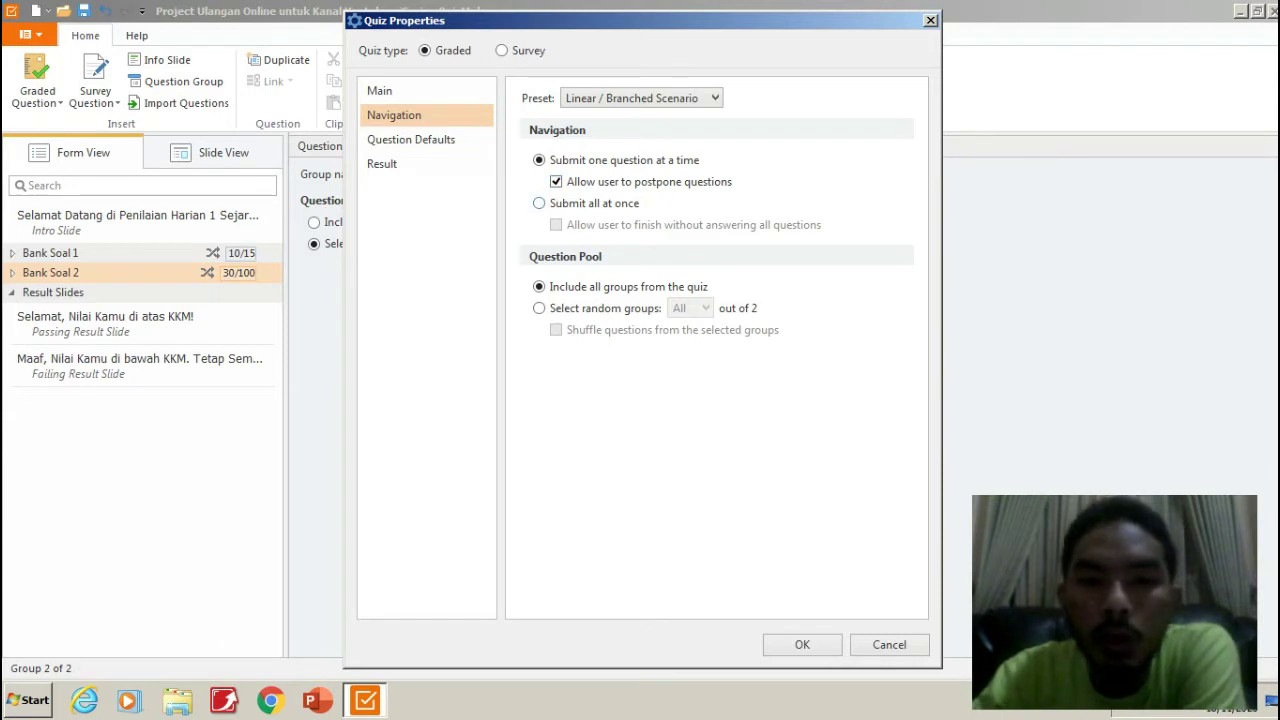
Make the quiz submit all answers at once and draw questions from random groups.
{"action": "left_click", "coordinate": [541, 203]}
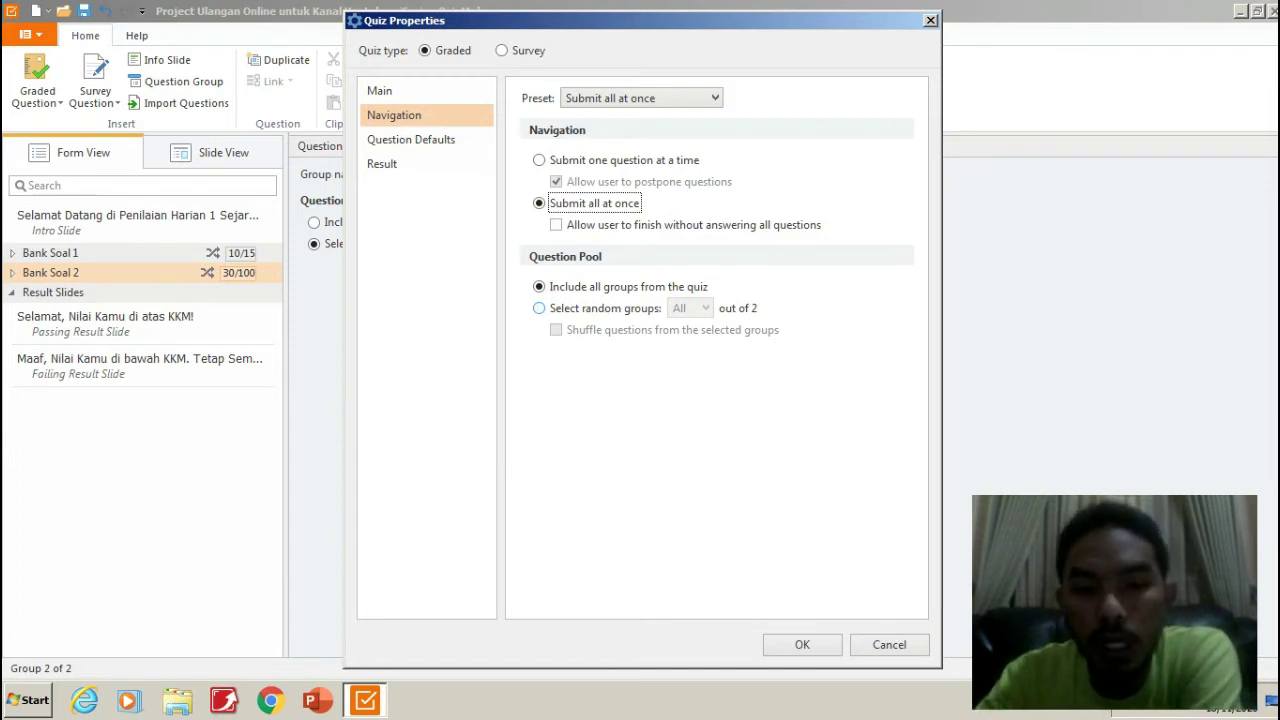
{"action": "left_click", "coordinate": [541, 308]}
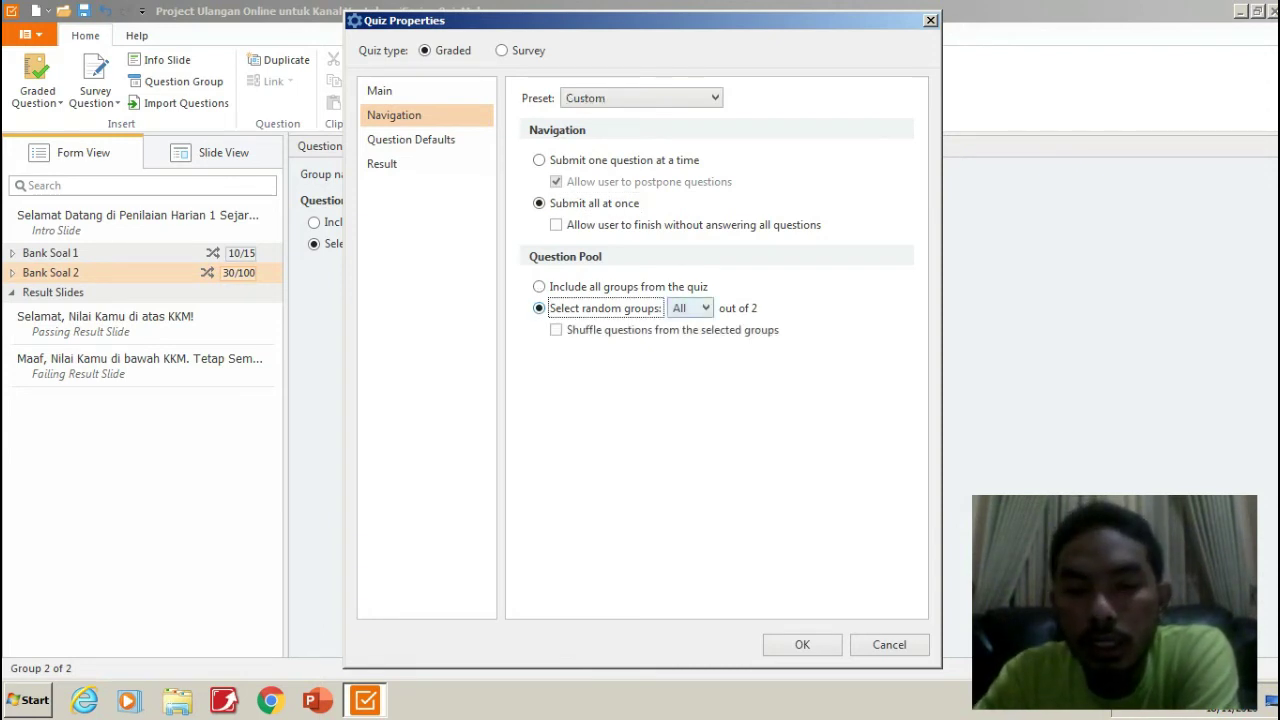
Use 2 of the 2 random question groups with shuffled questions, then view Question Defaults.
{"action": "left_click", "coordinate": [697, 308]}
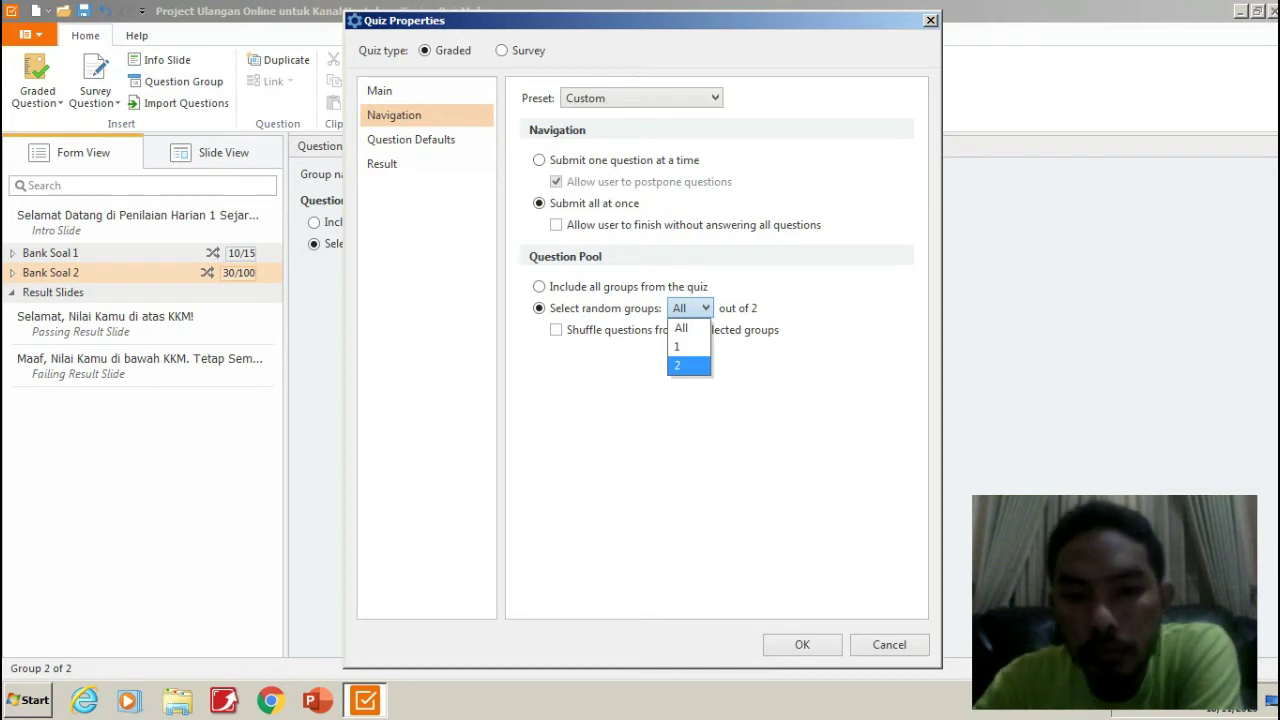
{"action": "left_click", "coordinate": [688, 365]}
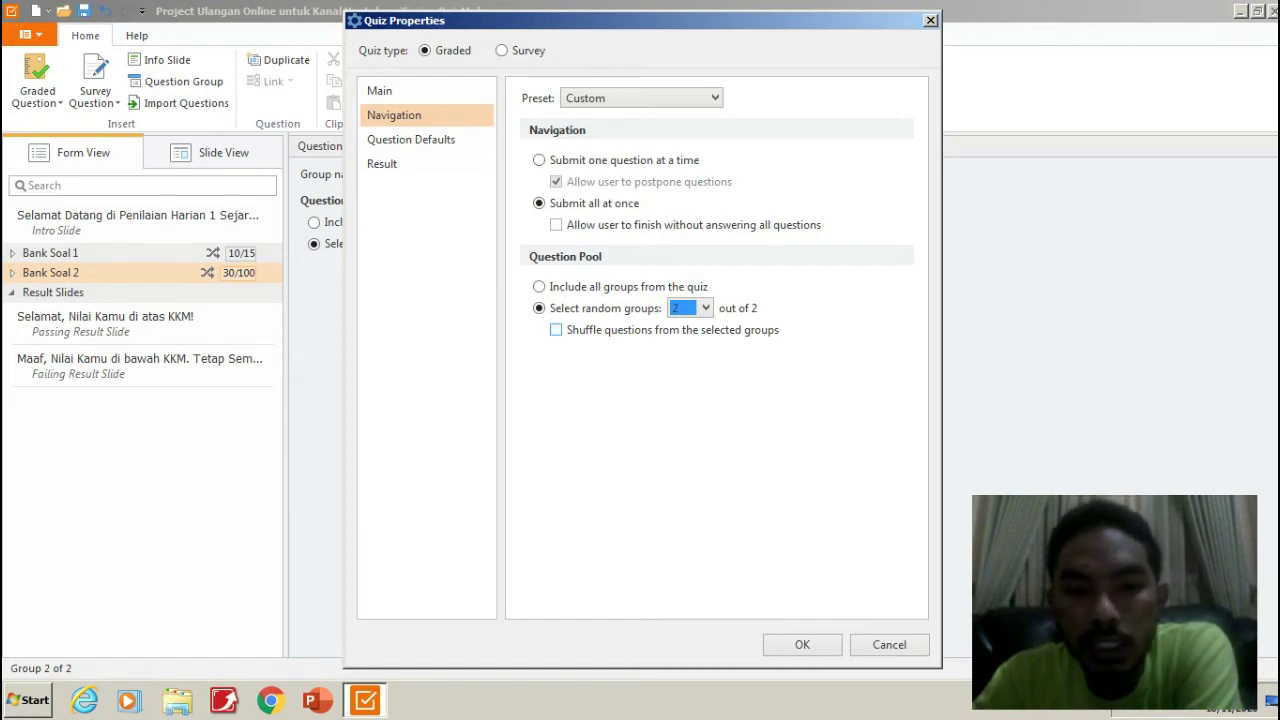
{"action": "left_click", "coordinate": [556, 330]}
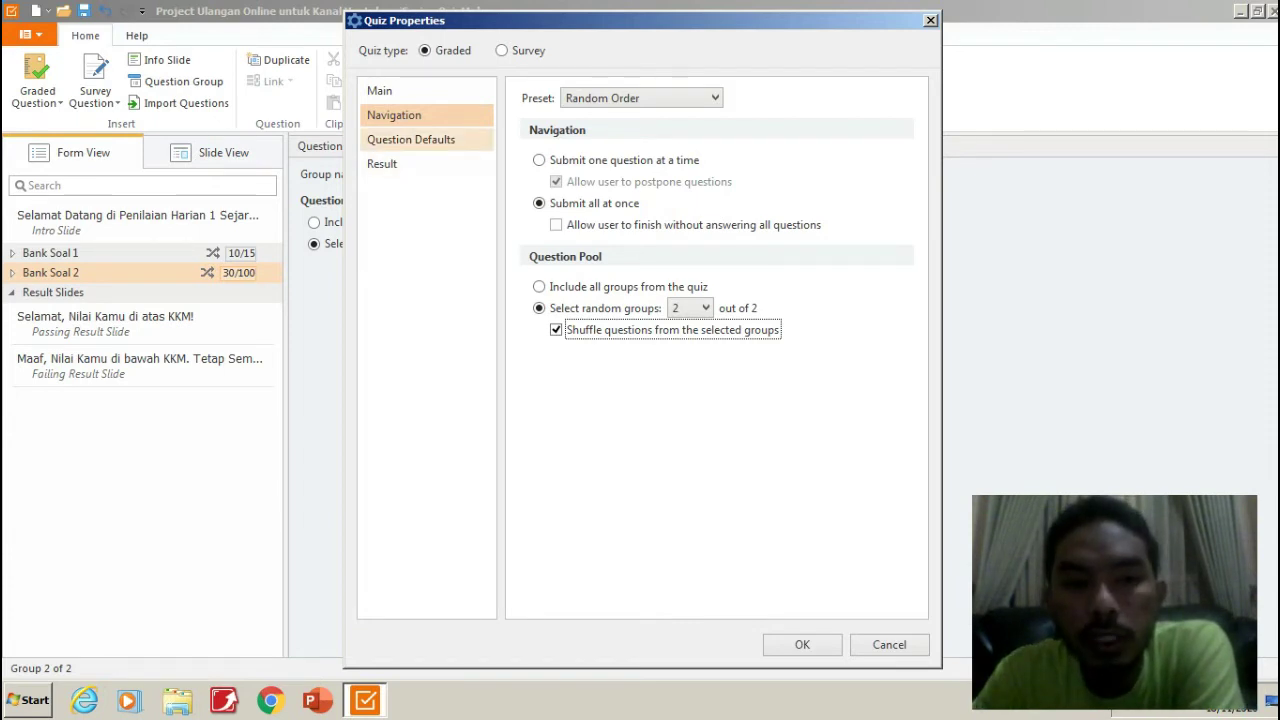
{"action": "left_click", "coordinate": [410, 139]}
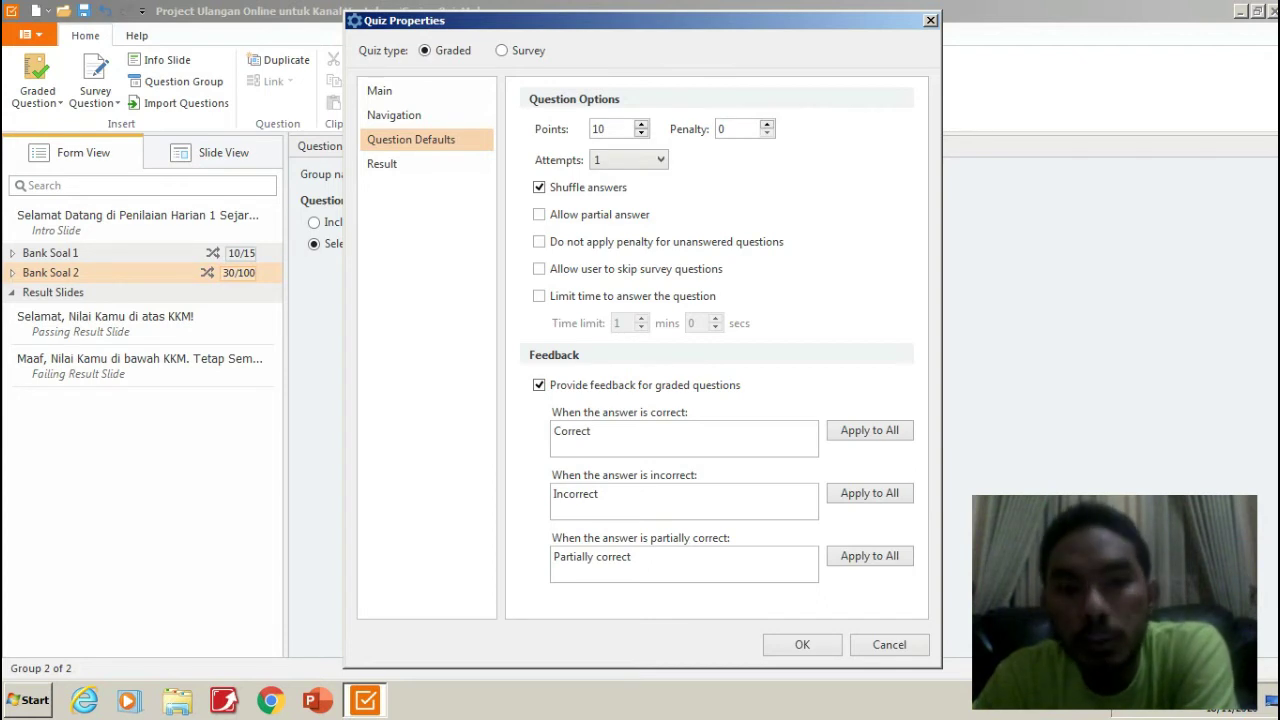
{"action": "left_click", "coordinate": [640, 160]}
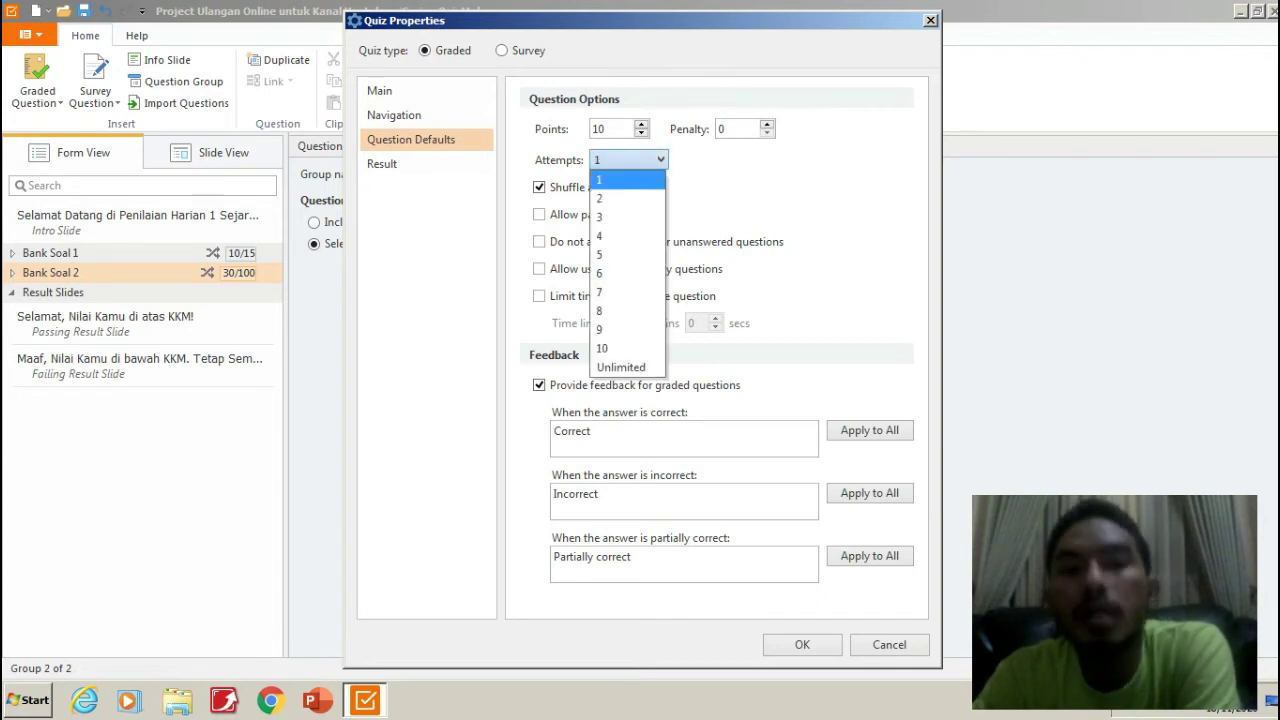
{"action": "left_click", "coordinate": [640, 161]}
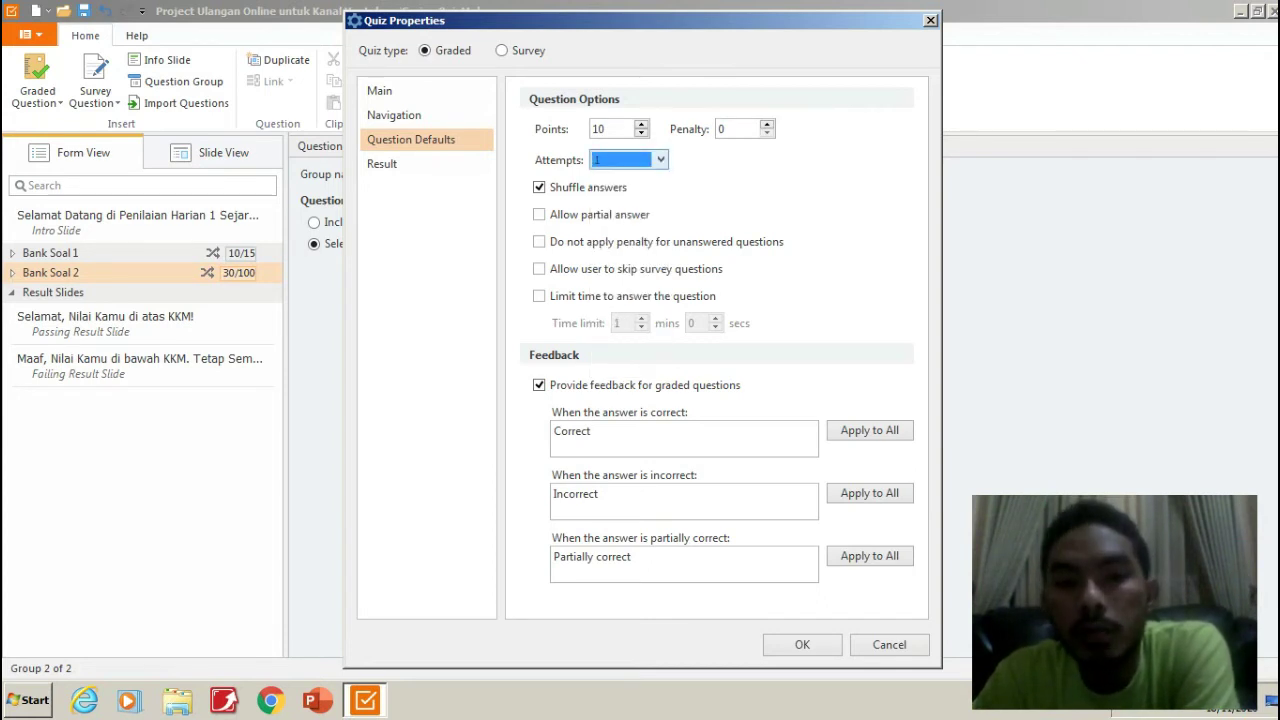
{"action": "left_click", "coordinate": [640, 160]}
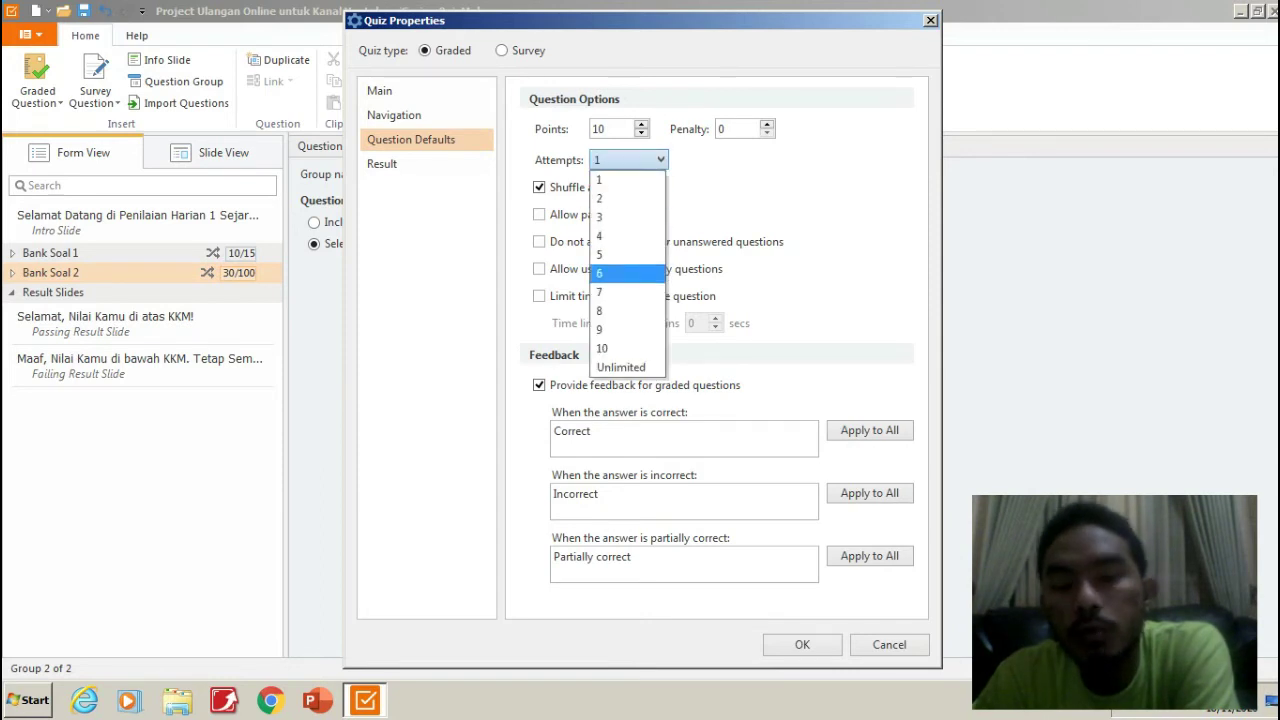
{"action": "left_click", "coordinate": [800, 275]}
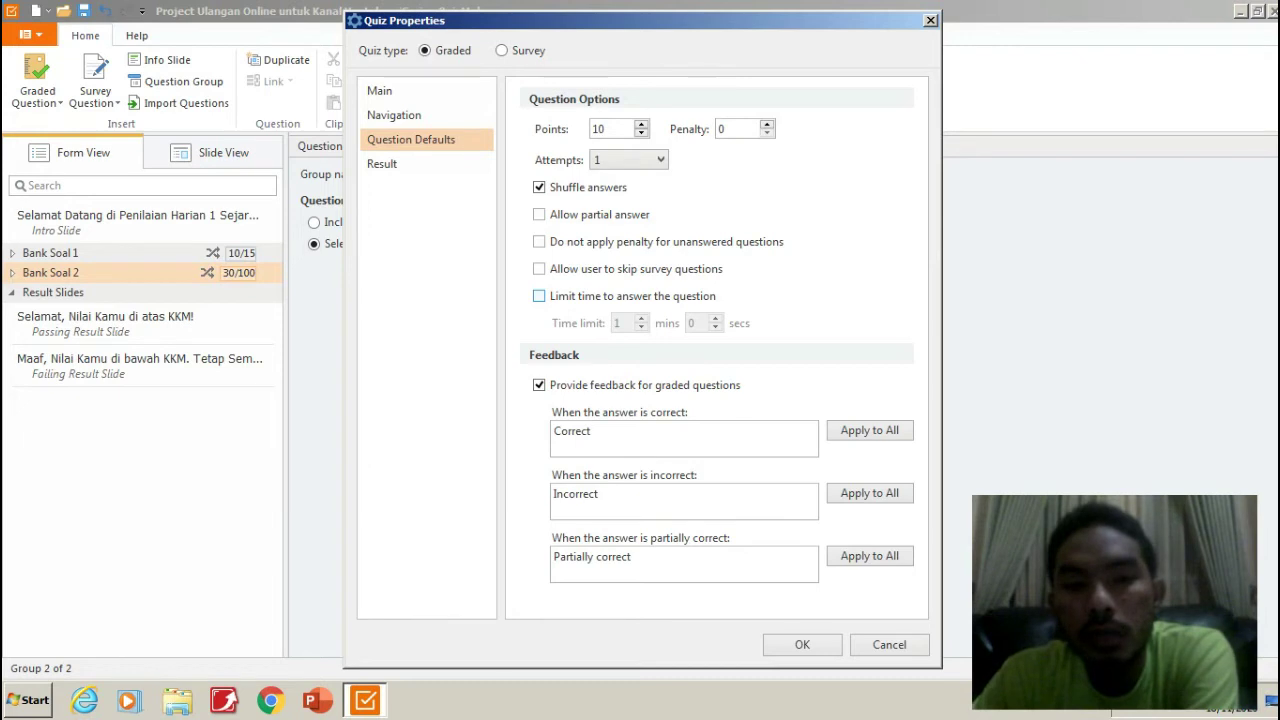
Leave the per-question time limit off, keeping 10 points and shuffled answers, then view Result settings.
{"action": "left_click", "coordinate": [539, 296]}
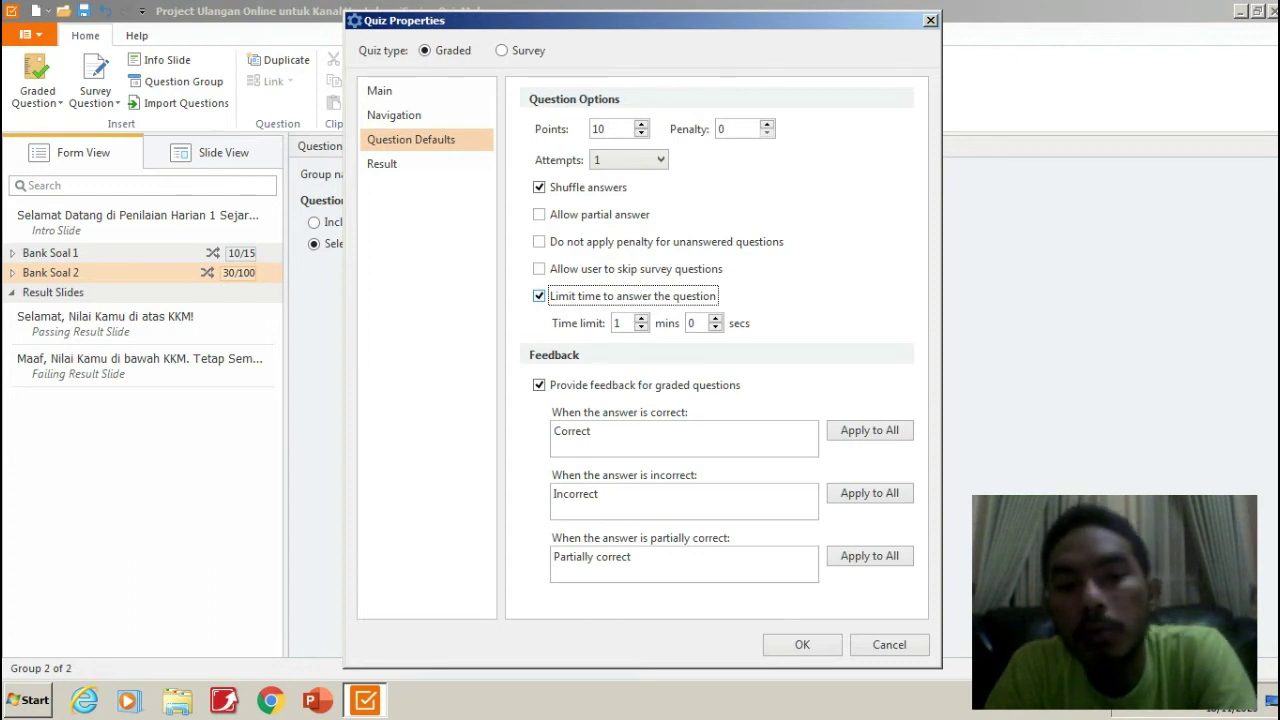
{"action": "key", "text": "space"}
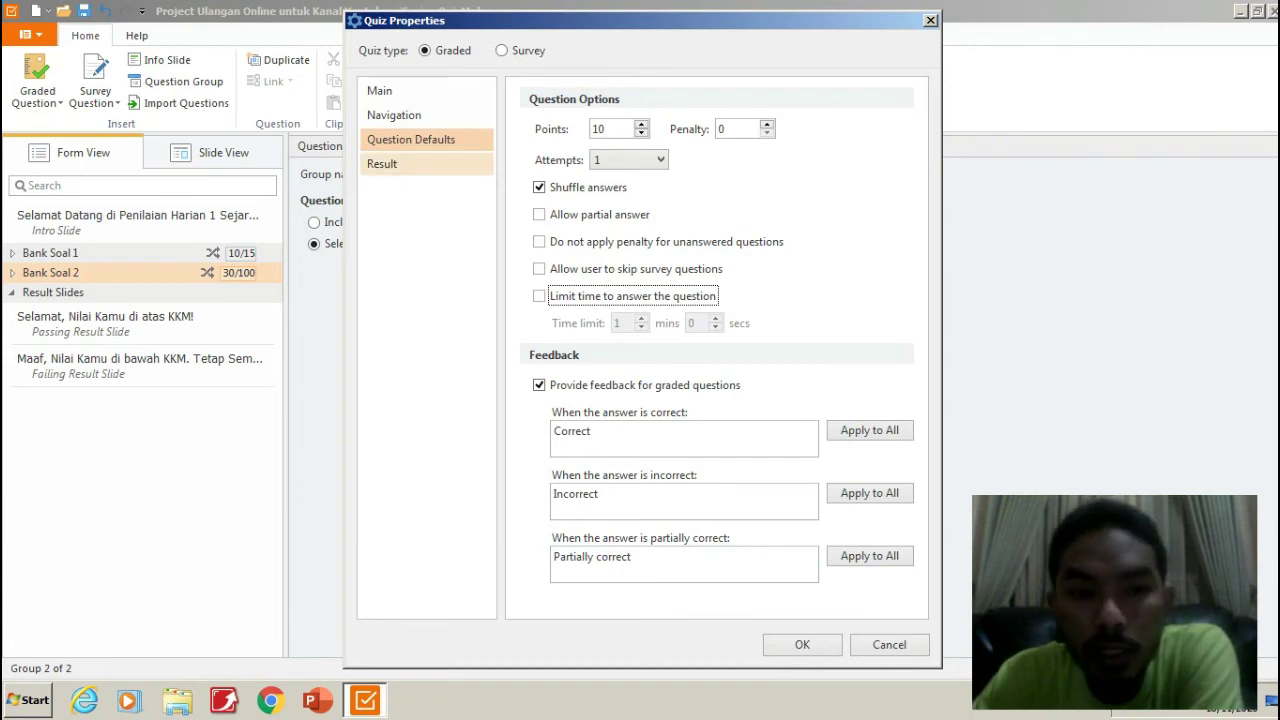
{"action": "left_click", "coordinate": [381, 163]}
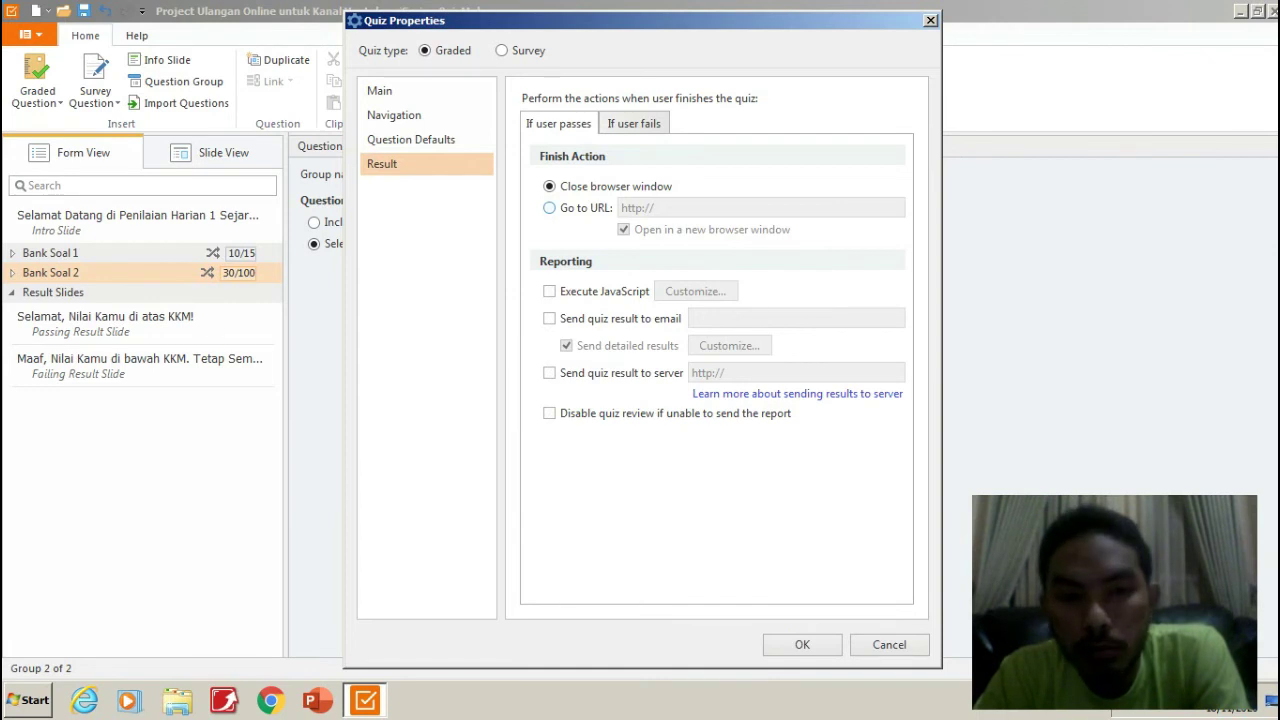
For passing learners, close the browser window and email quiz results to the teacher's Gmail address.
{"action": "left_click", "coordinate": [550, 208]}
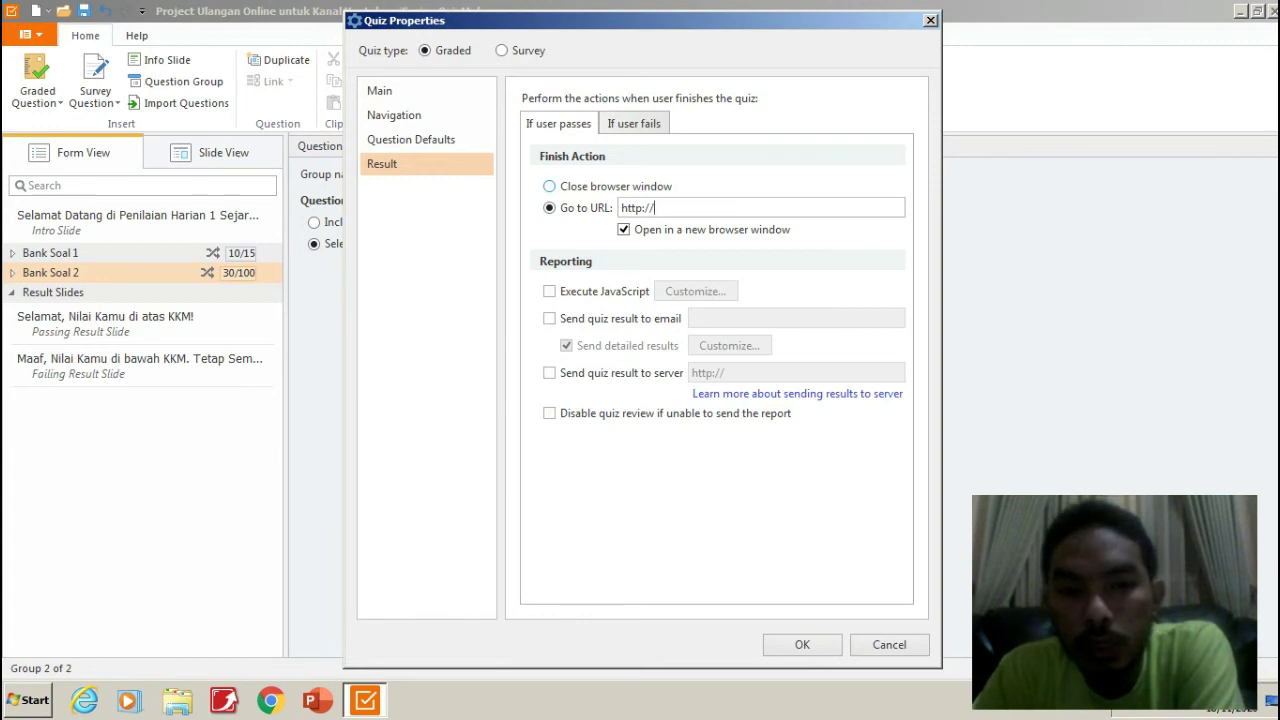
{"action": "left_click", "coordinate": [549, 186]}
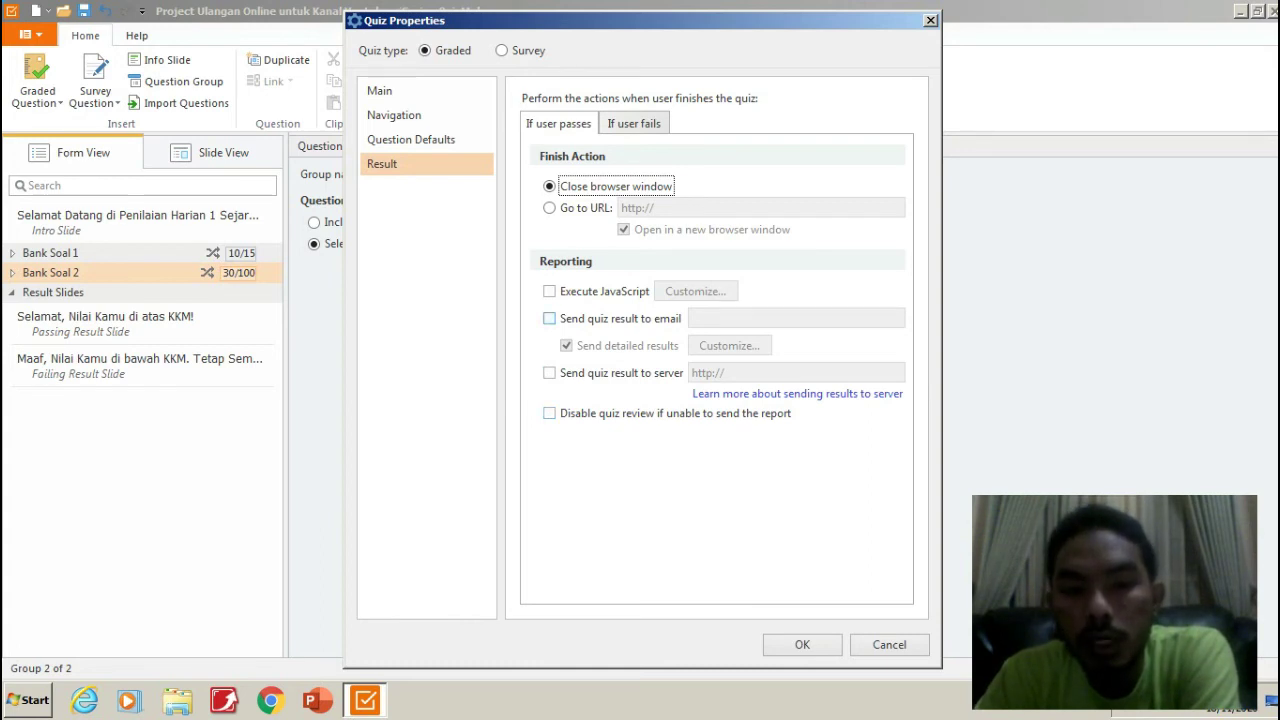
{"action": "left_click", "coordinate": [549, 318]}
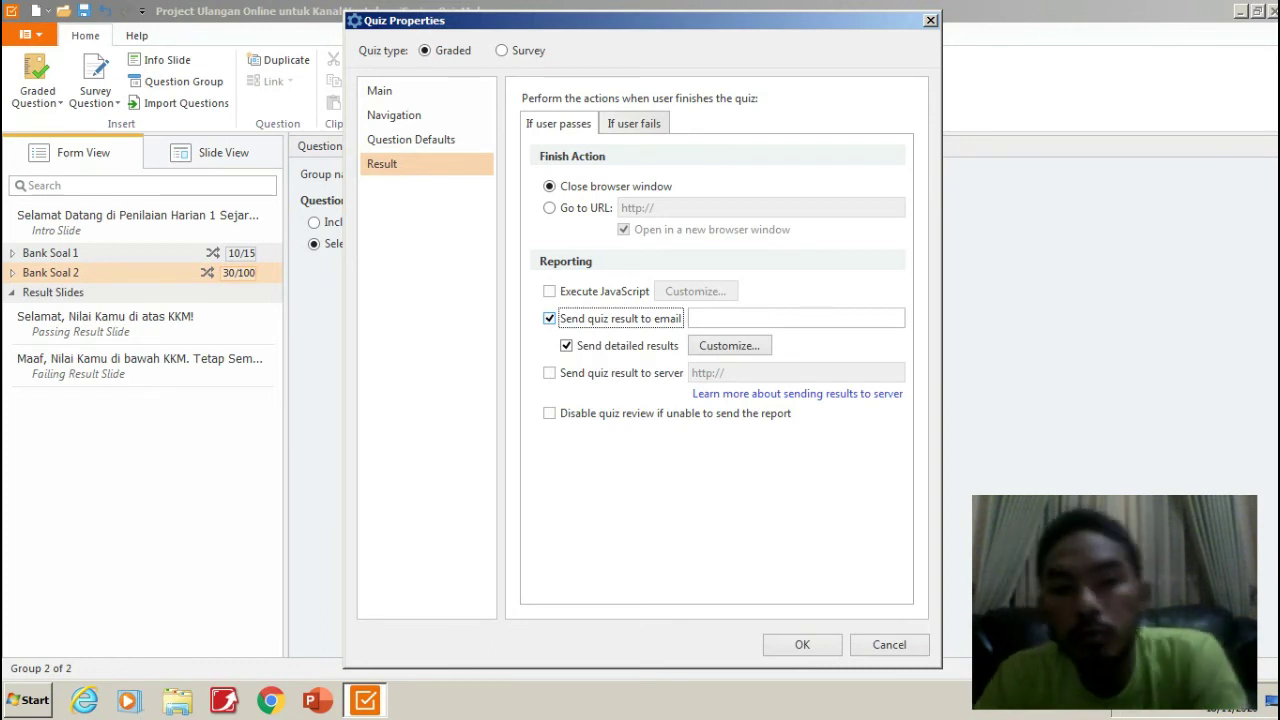
{"action": "left_click", "coordinate": [700, 318]}
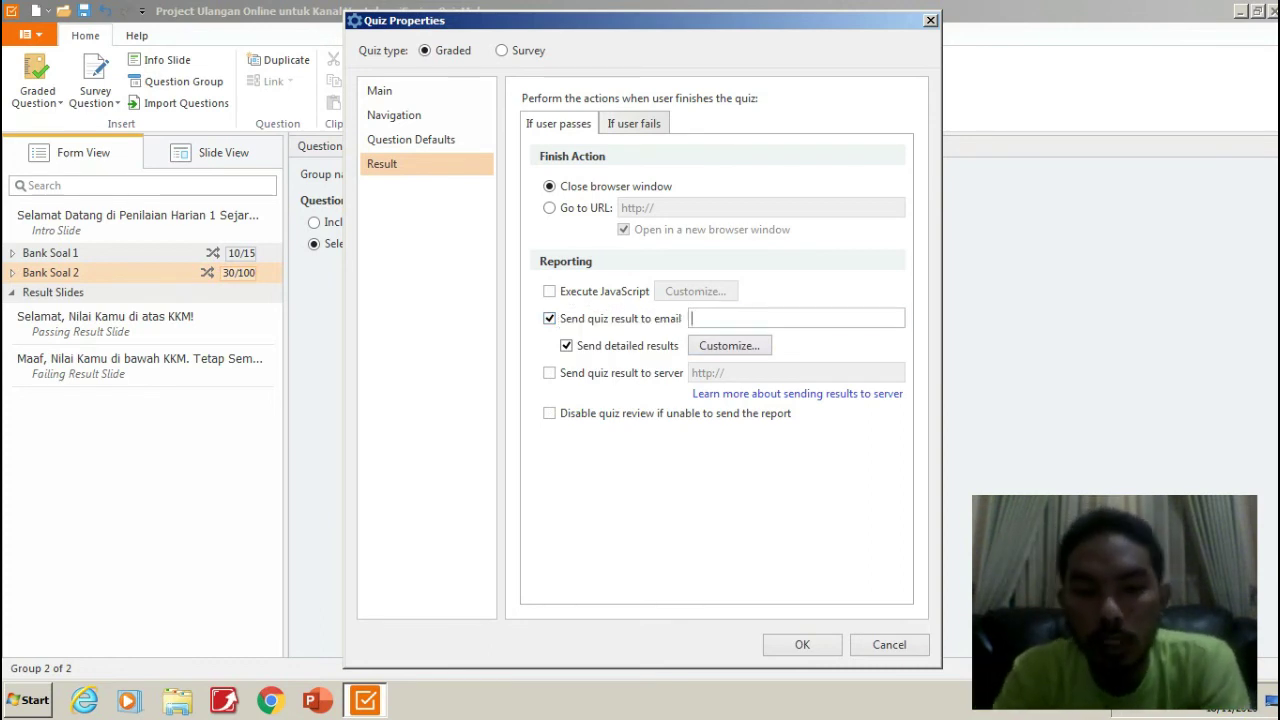
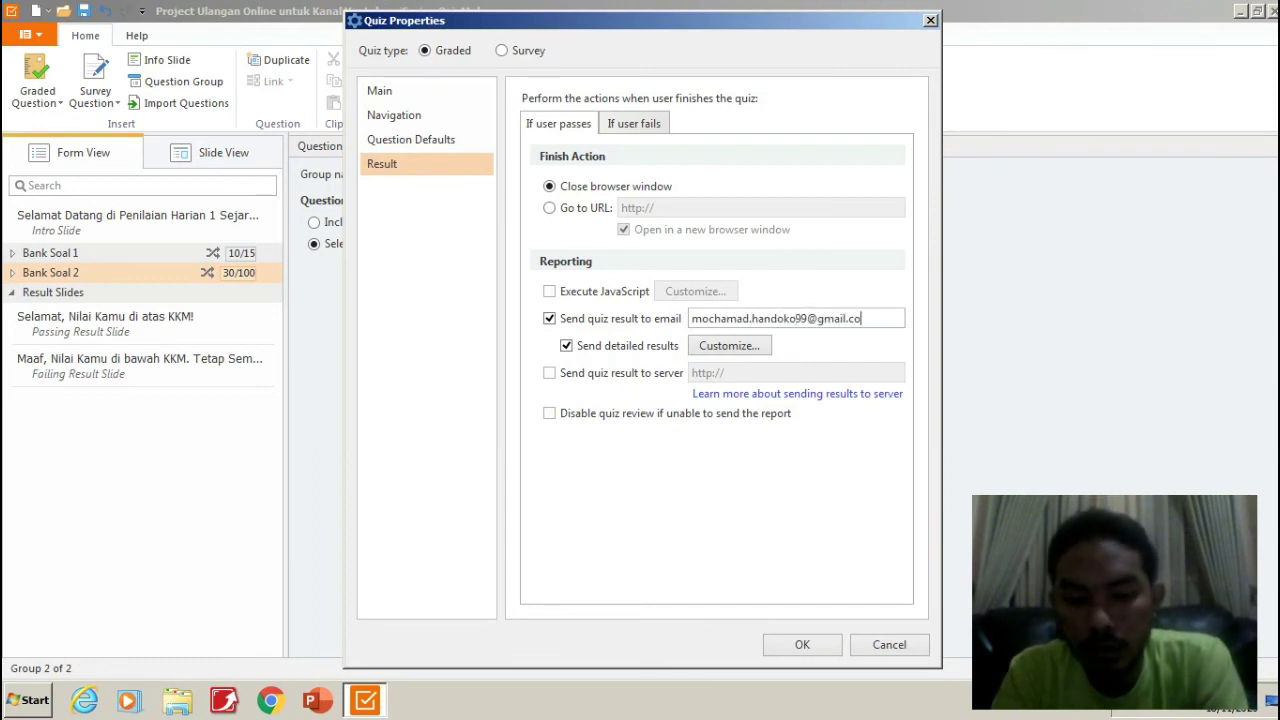
{"action": "double_click", "coordinate": [749, 318]}
{"action": "key", "text": "ctrl+c"}
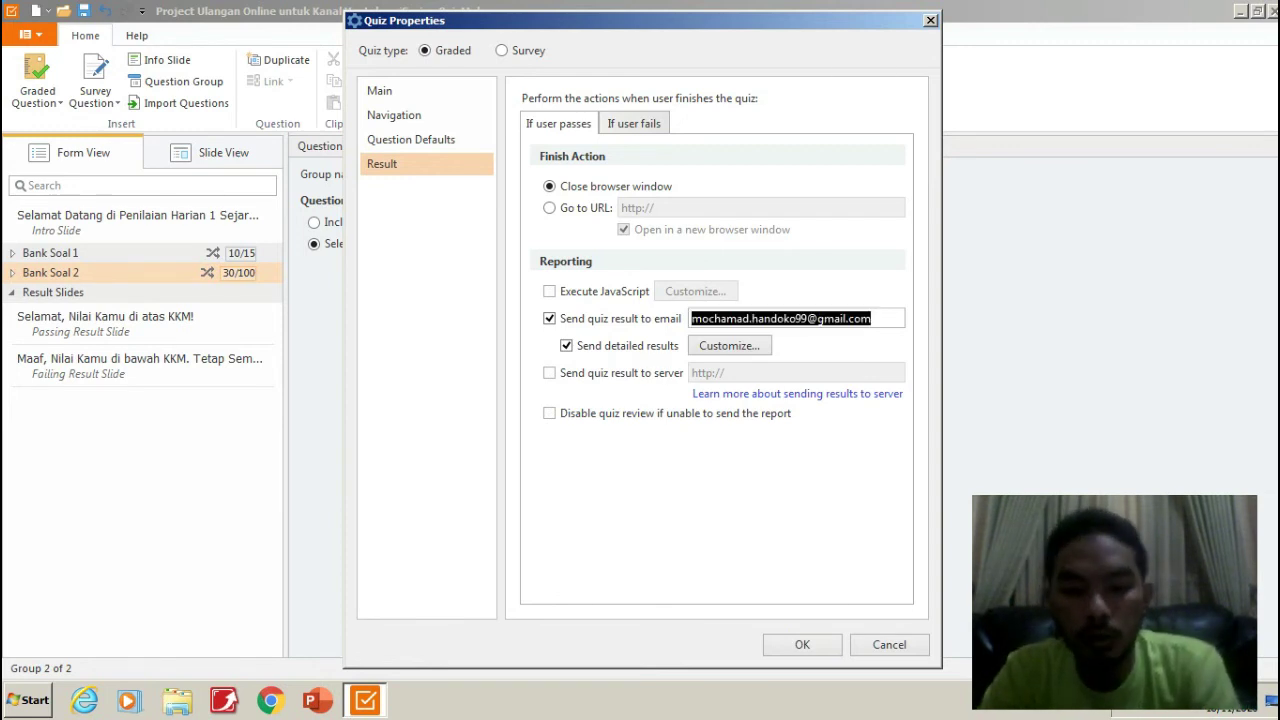
{"action": "left_click", "coordinate": [729, 346]}
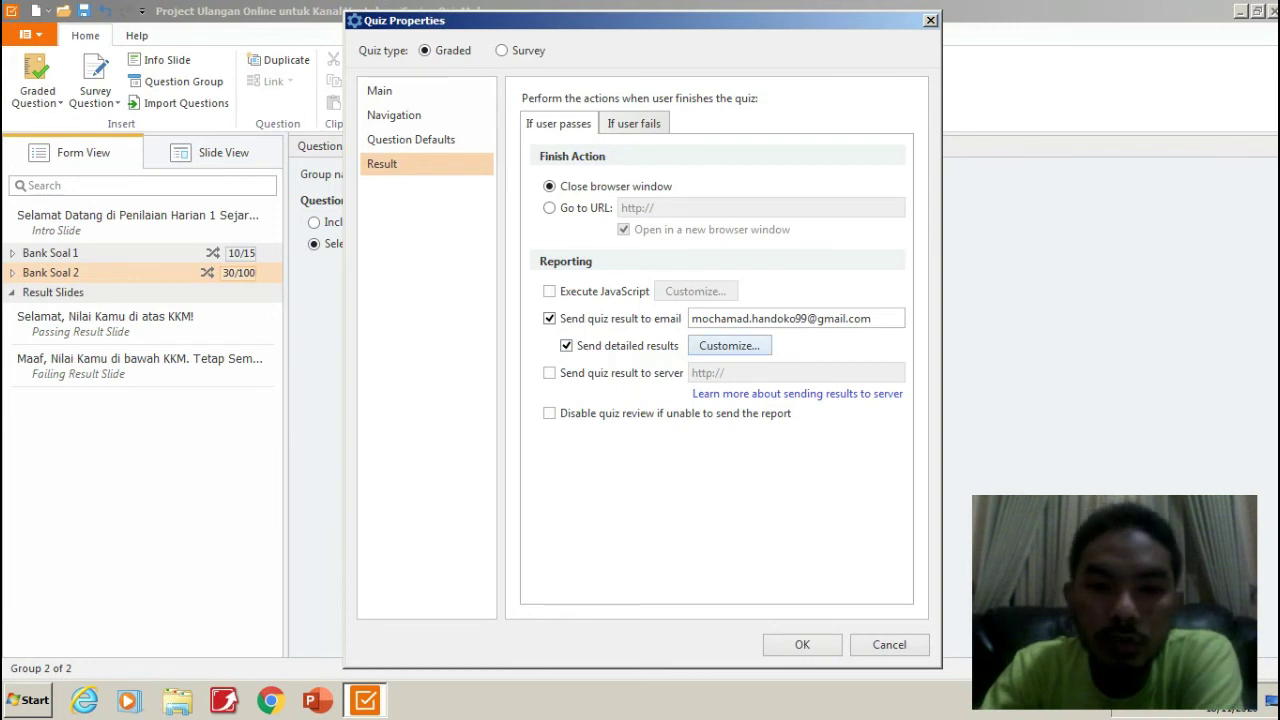
{"action": "left_click", "coordinate": [729, 345]}
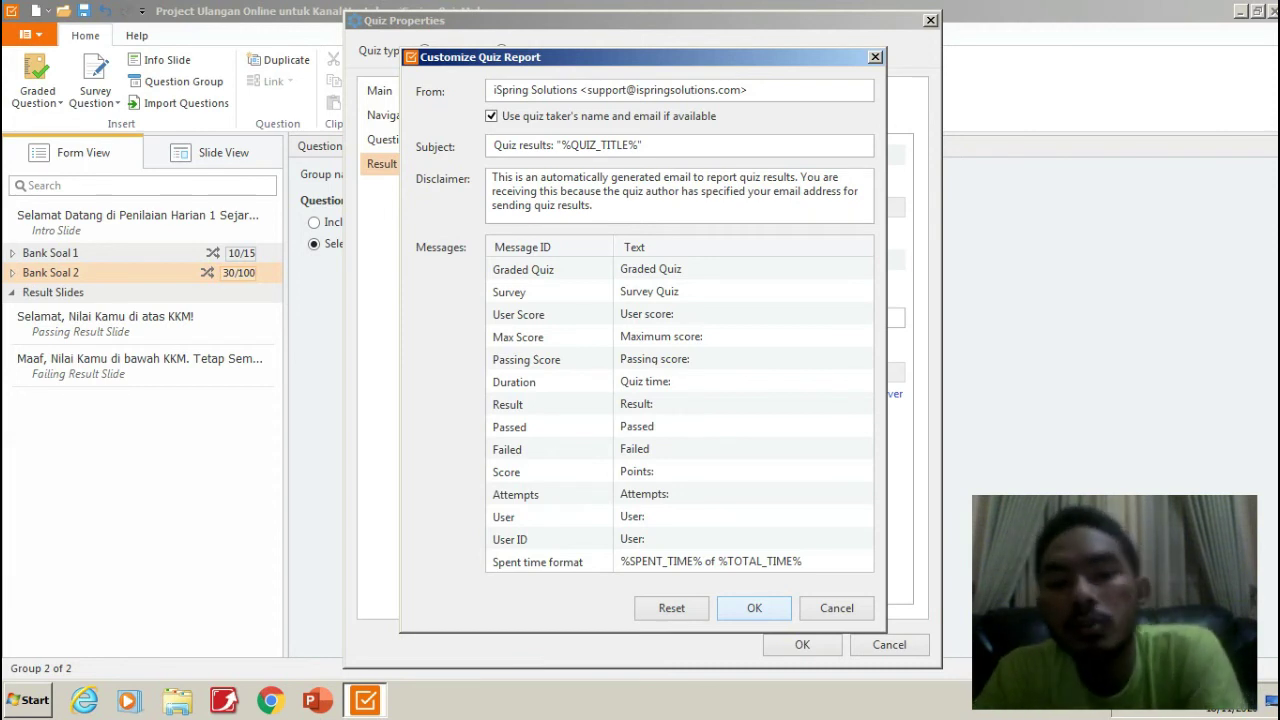
{"action": "left_click", "coordinate": [754, 608]}
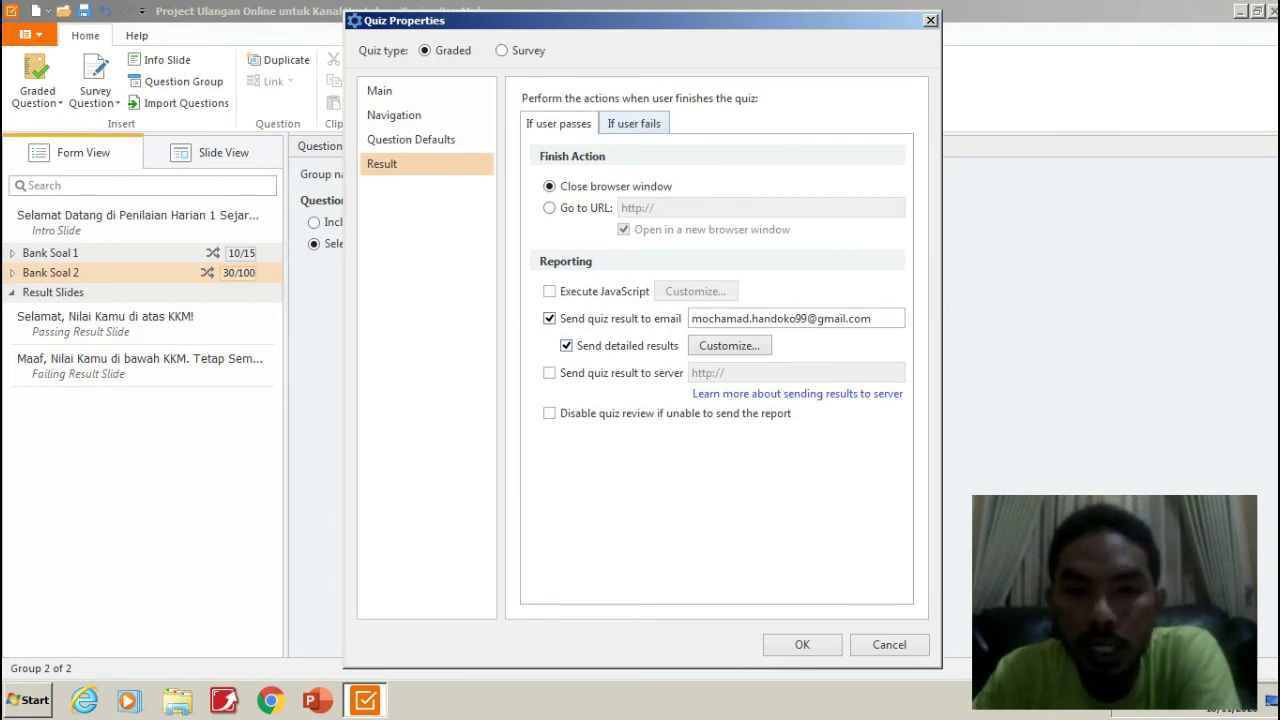
For failing learners, email quiz results to the same pasted address, then close Quiz Properties.
{"action": "left_click", "coordinate": [634, 123]}
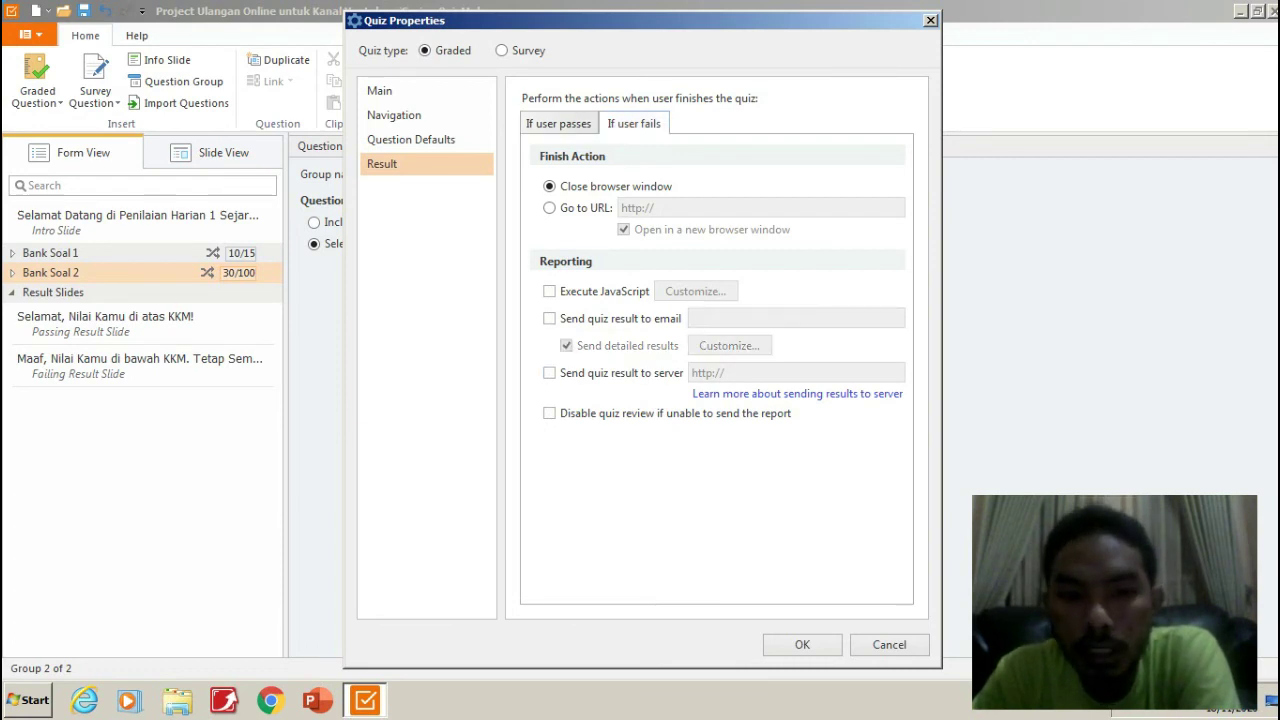
{"action": "left_click", "coordinate": [549, 318]}
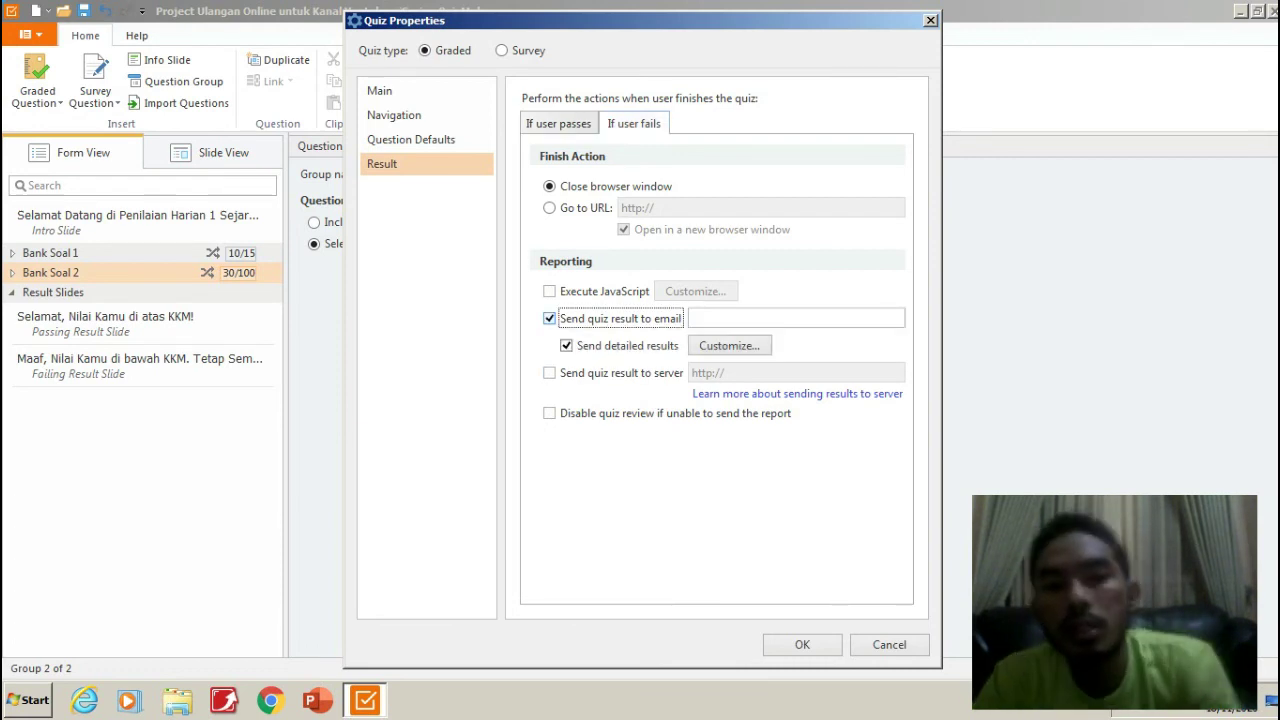
{"action": "left_click", "coordinate": [795, 318]}
{"action": "key", "text": "ctrl+v"}
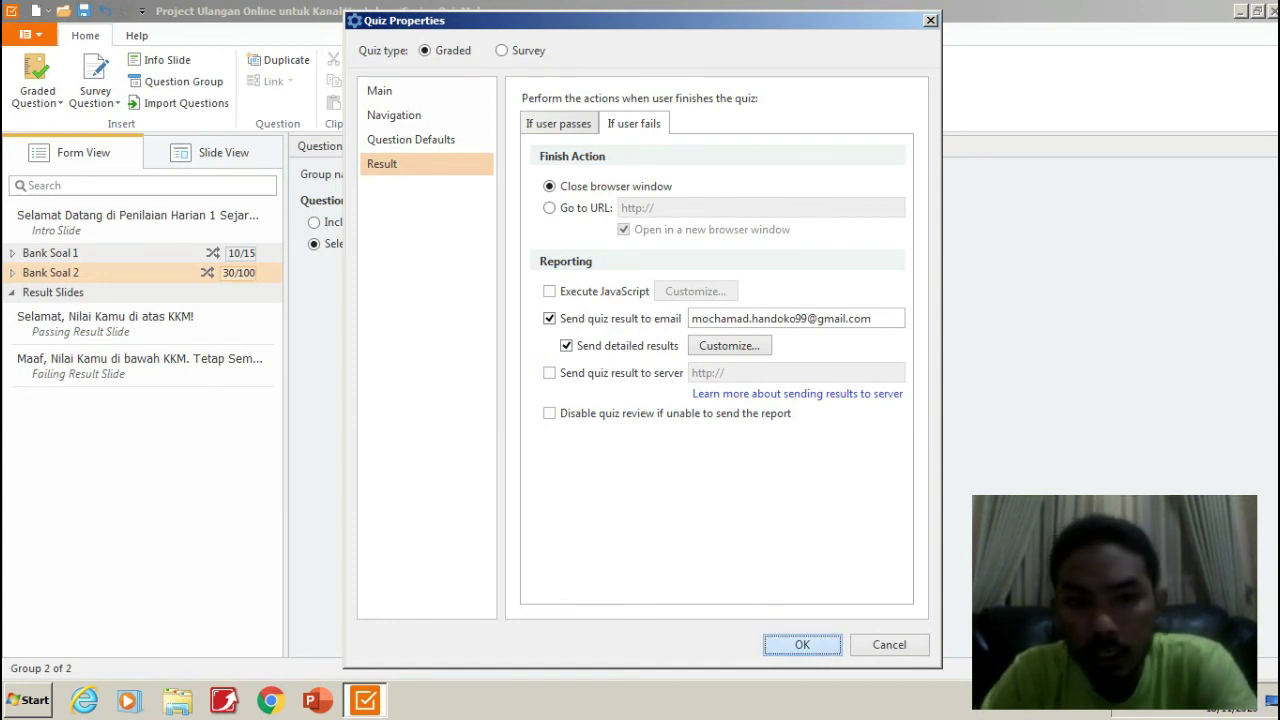
{"action": "key", "text": "Return"}
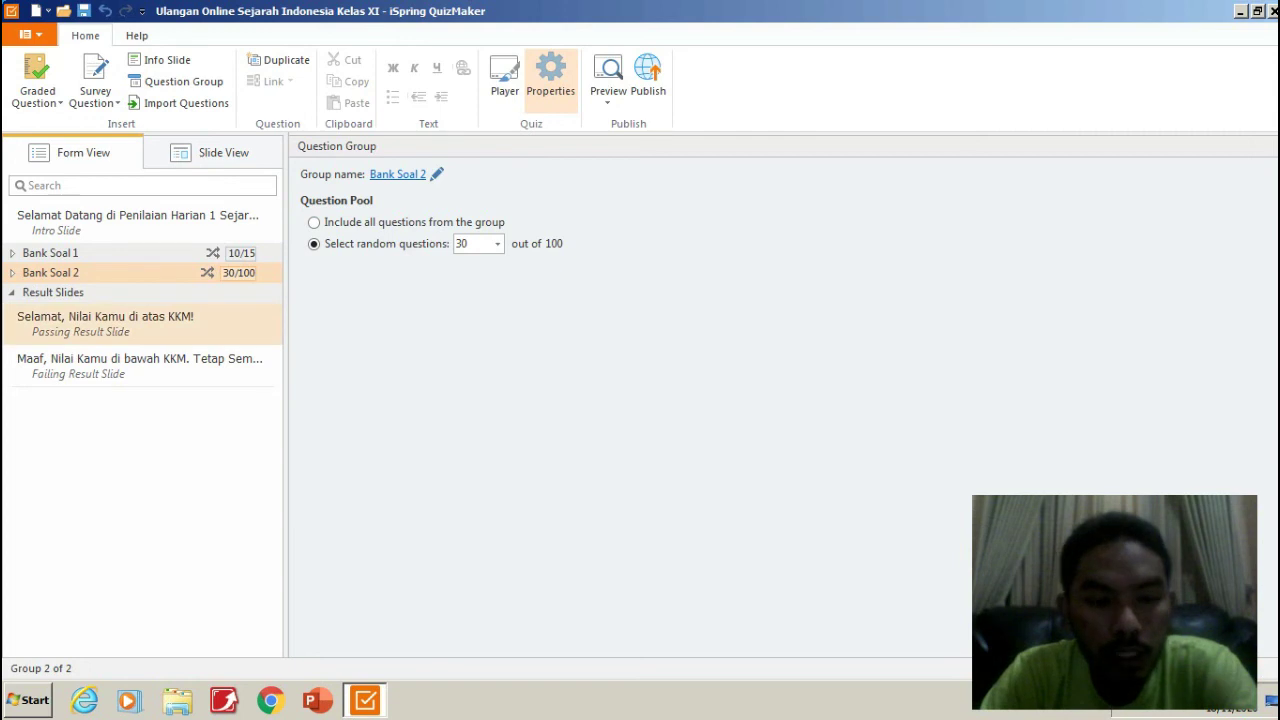
Disable Enable Quiz Review and Allow user to print results on the Passing Result Slide.
{"action": "left_click", "coordinate": [105, 316]}
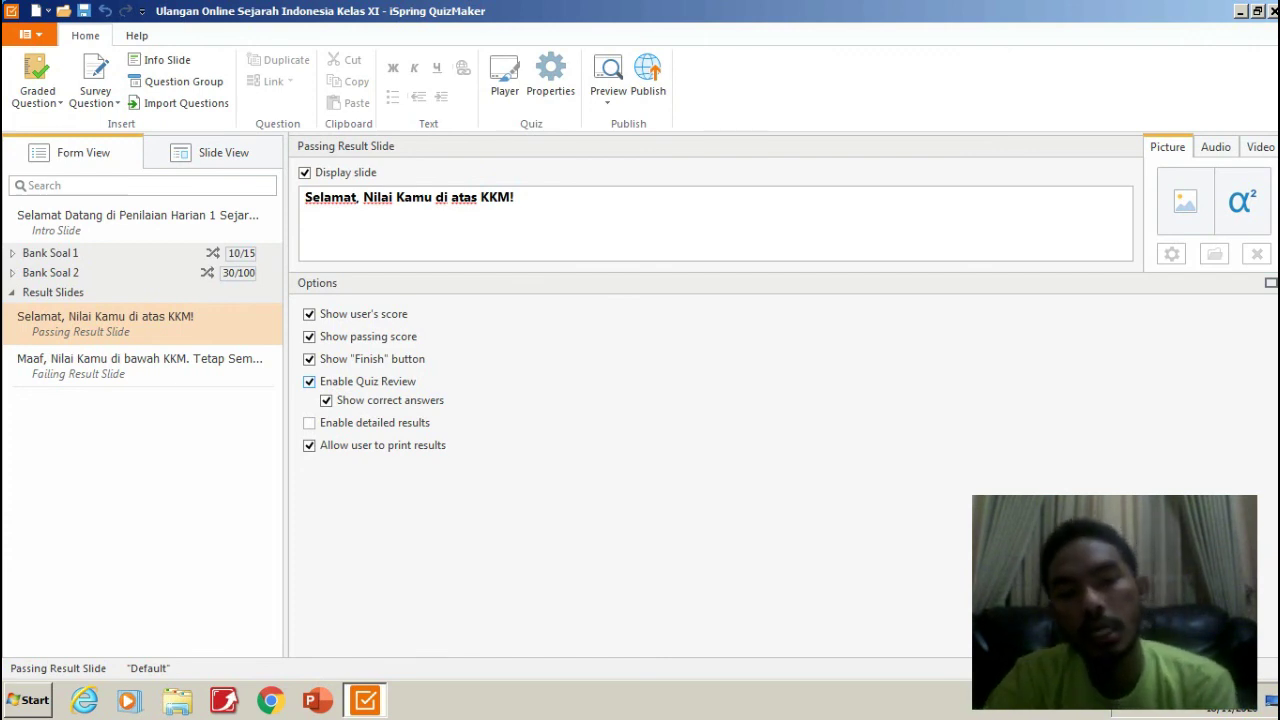
{"action": "left_click", "coordinate": [309, 381]}
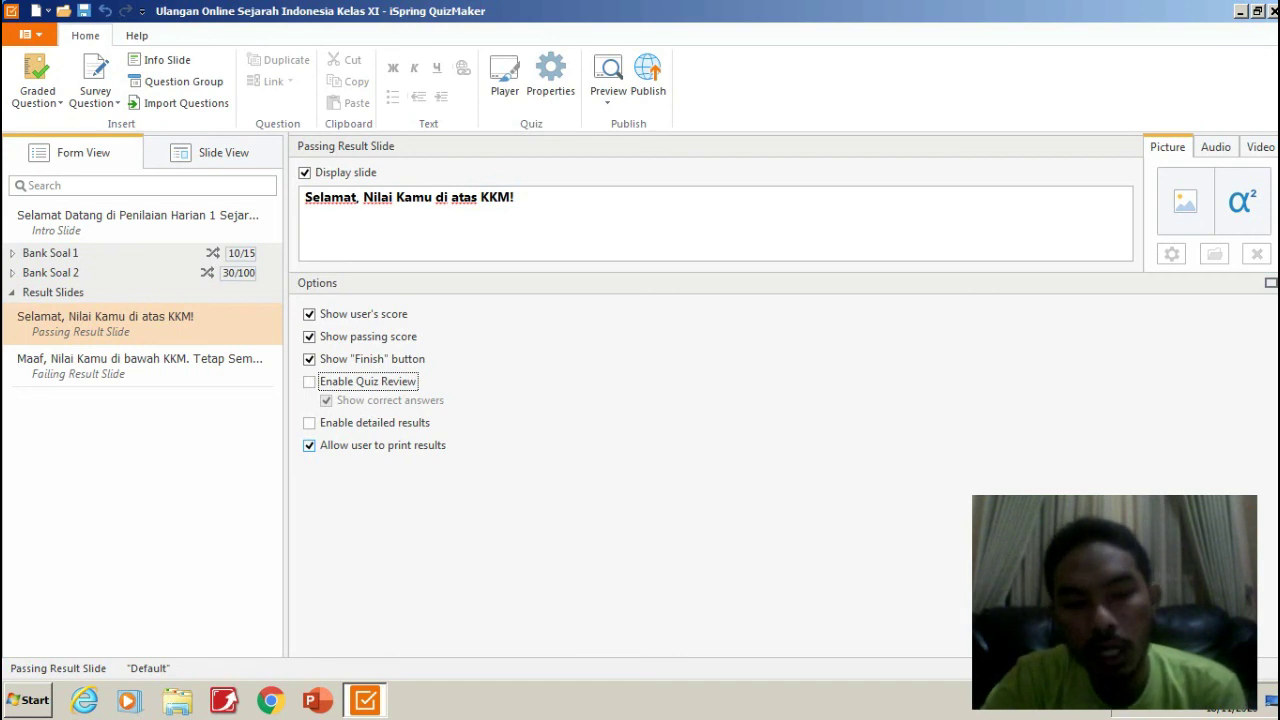
{"action": "left_click", "coordinate": [309, 445]}
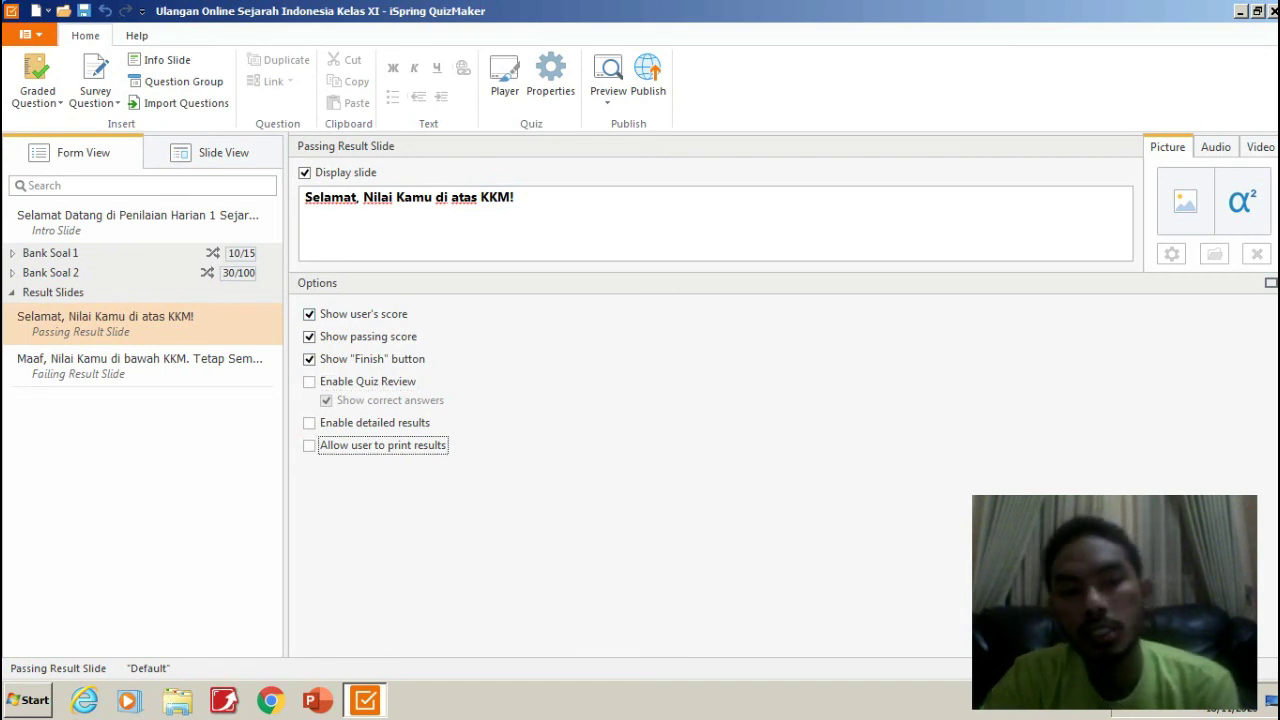
{"action": "left_click", "coordinate": [140, 366]}
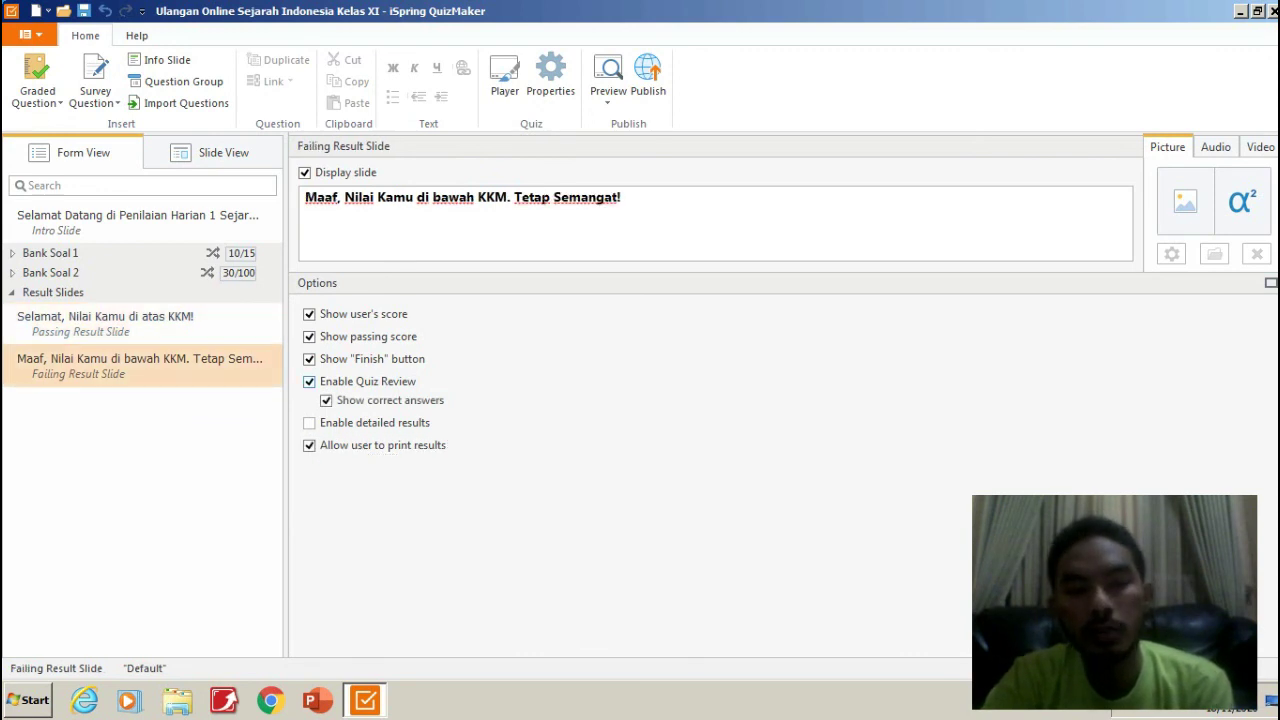
Uncheck Enable Quiz Review and Allow user to print results on the Failing Result Slide.
{"action": "left_click", "coordinate": [309, 381]}
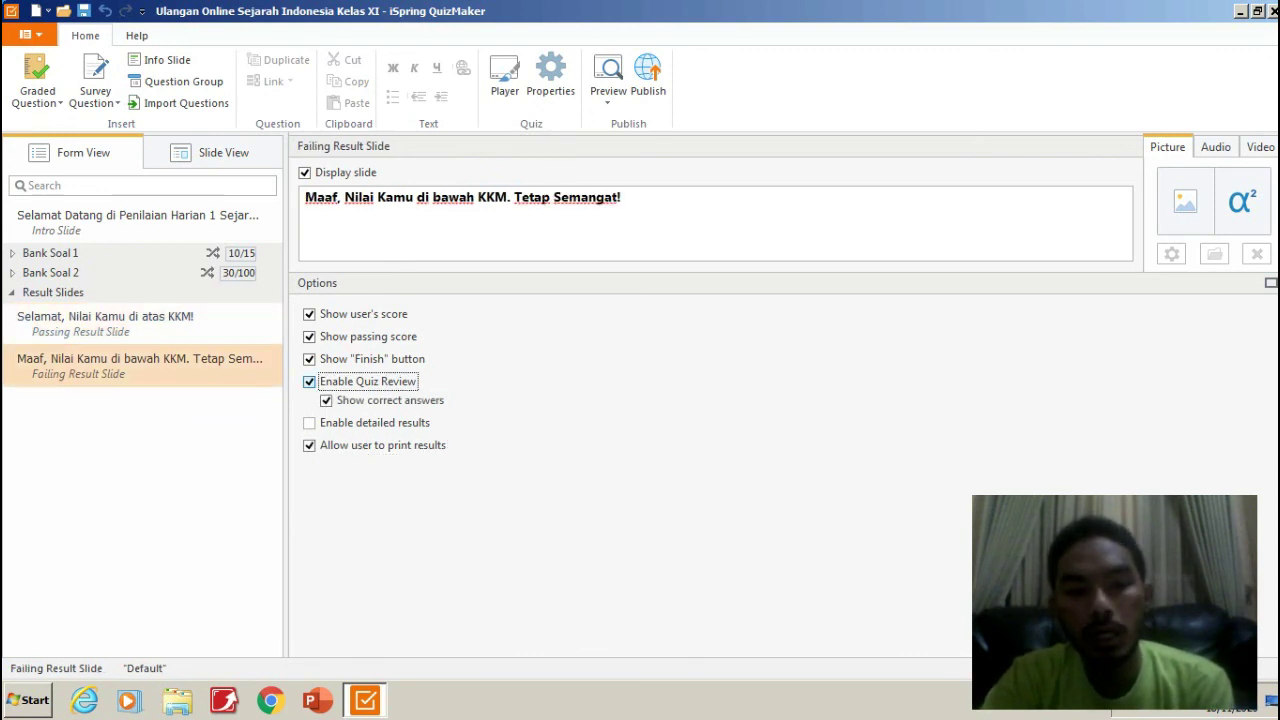
{"action": "left_click", "coordinate": [309, 445]}
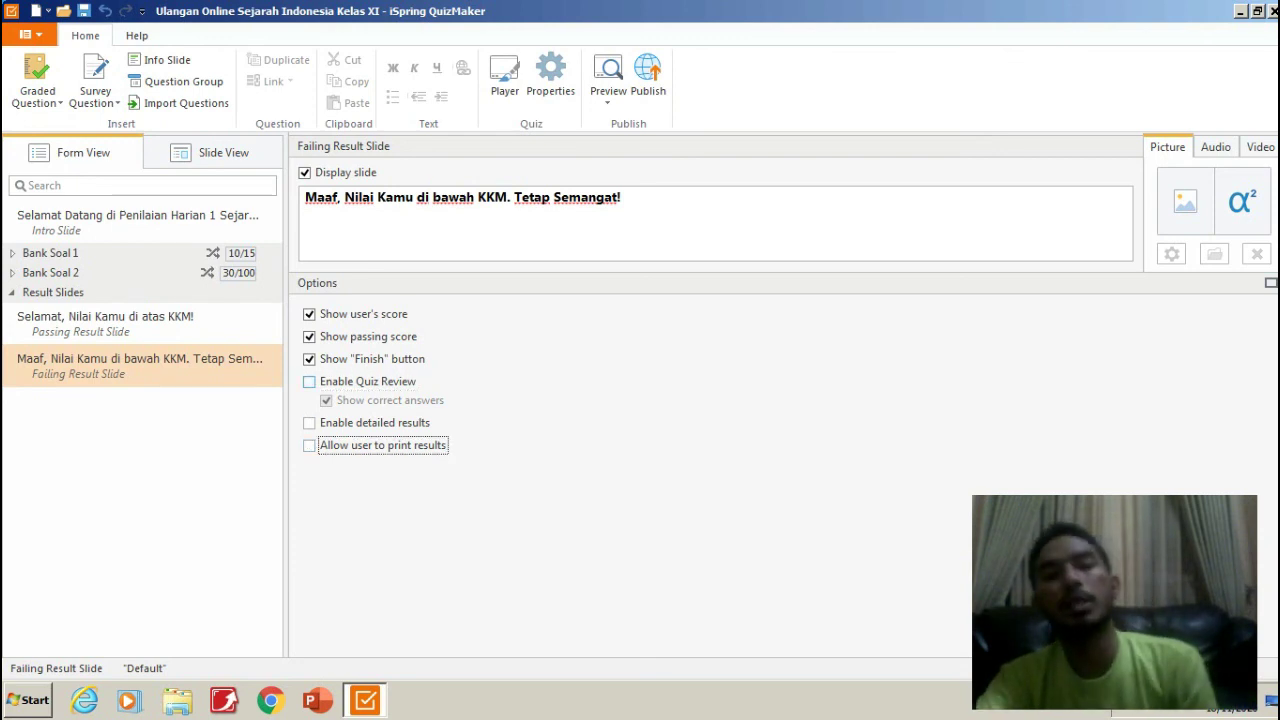